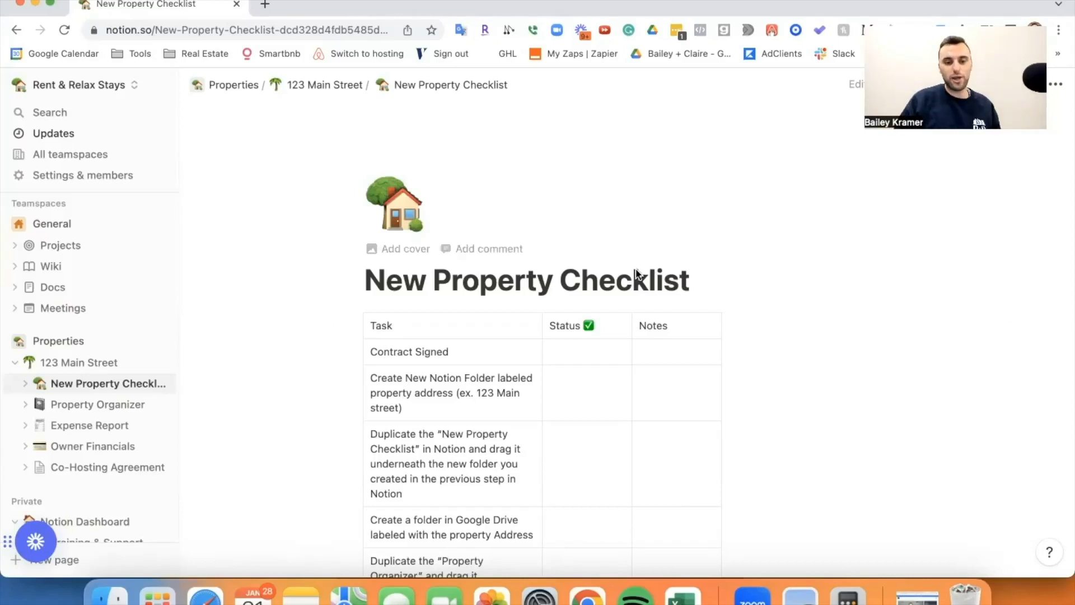
Duplicate the Building The Dream Team page from its sidebar actions menu.
scroll(693, 336, "down", 15)
scroll(693, 336, "up", 1)
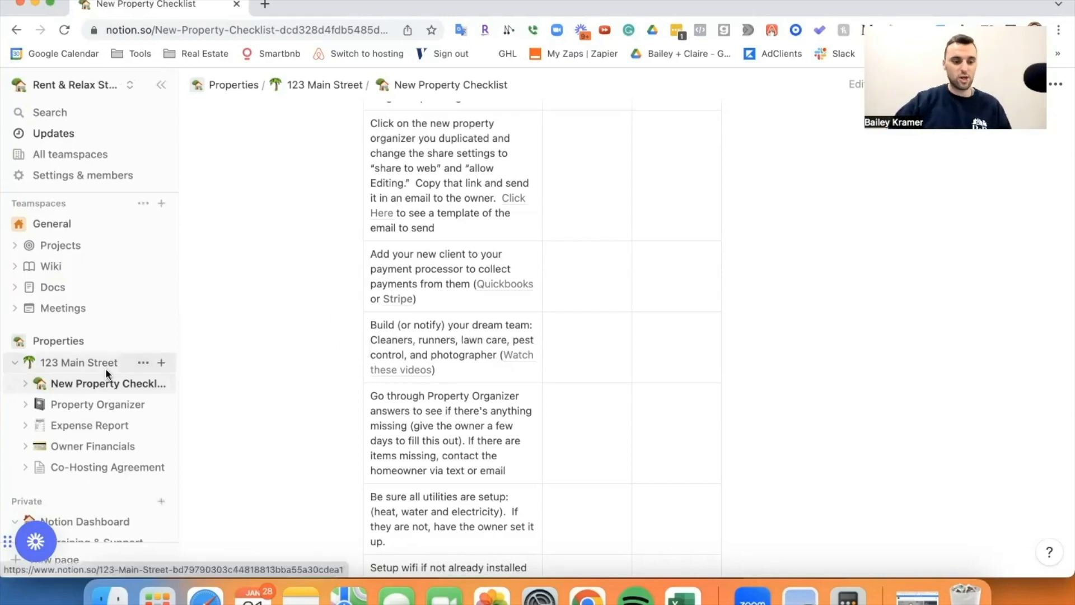
scroll(105, 368, "down", 5)
left_click(98, 420)
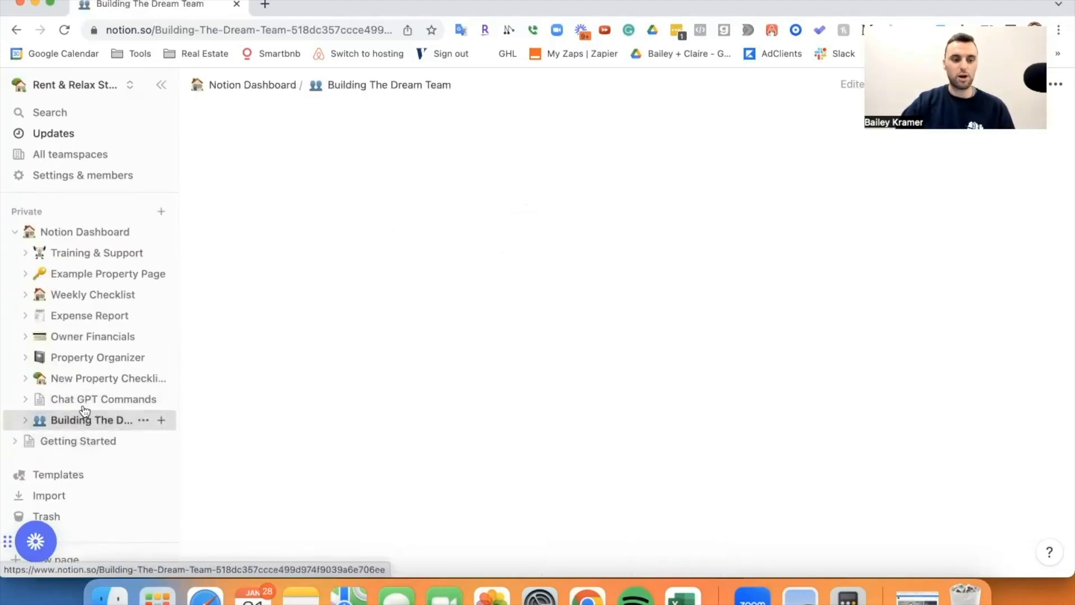
left_click(143, 420)
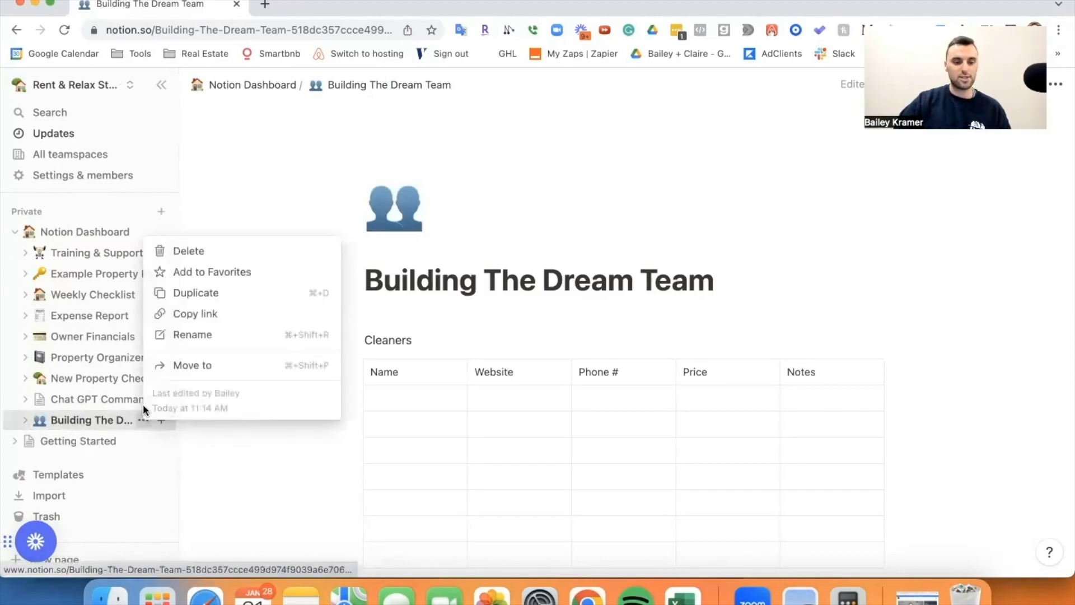
left_click(182, 293)
Move the copy, Building The Dream Team (1), under 123 Main Street and open it.
scroll(108, 370, "up", 2)
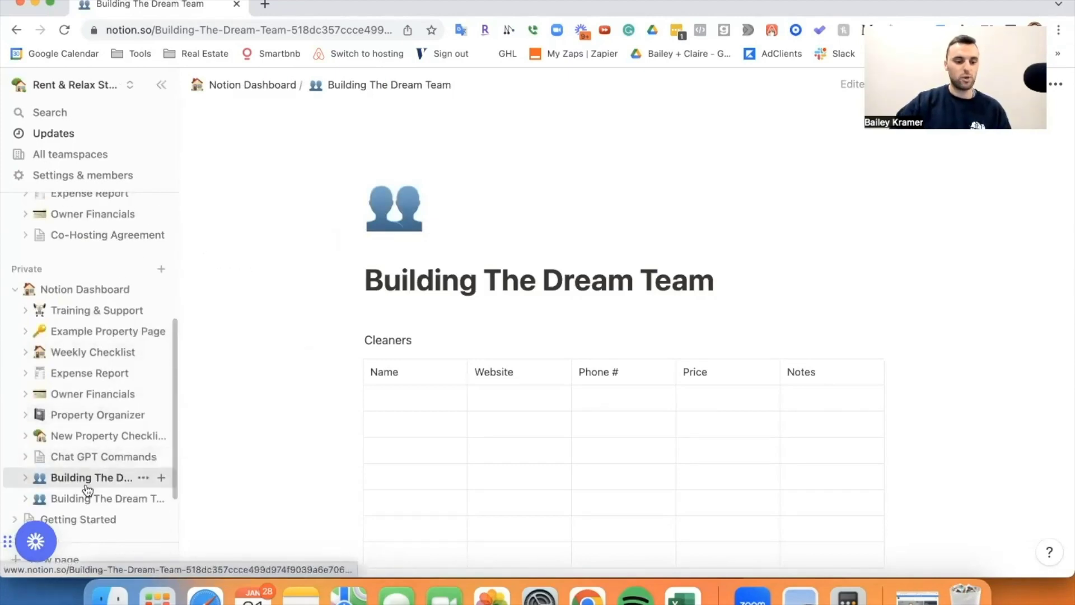
left_click_drag(87, 497, 97, 269)
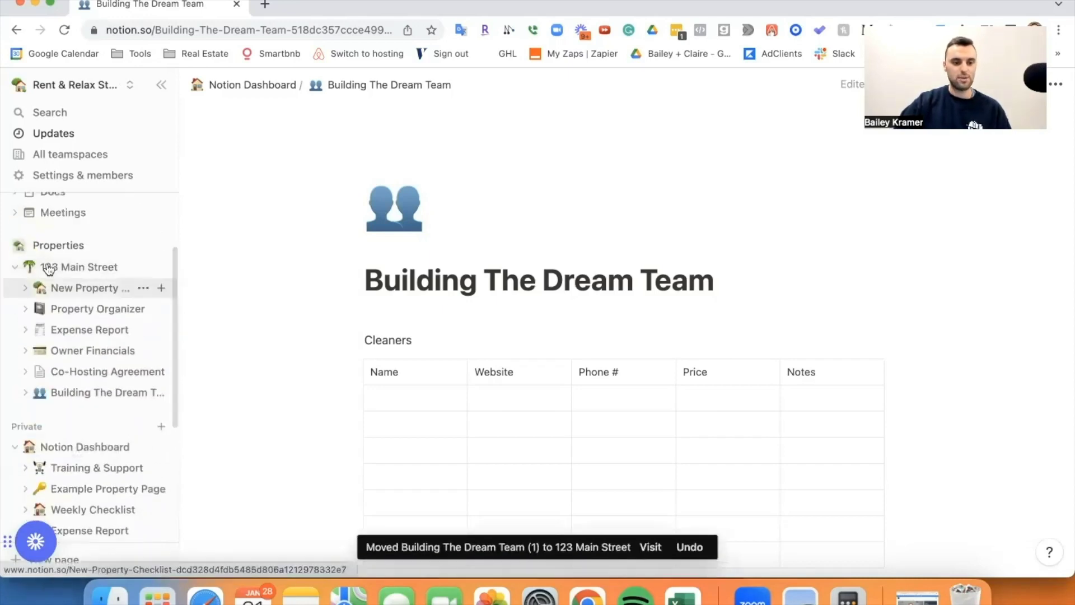
left_click(83, 394)
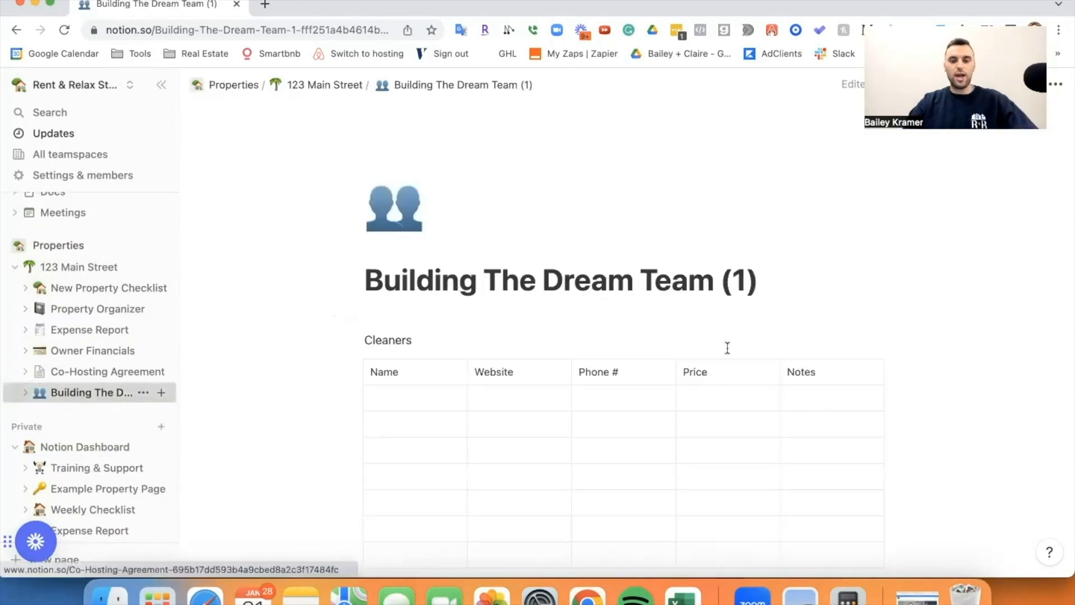
Replace the '(1)' suffix in the copied page's title with 'Pinehurst, NC'.
left_click(778, 292)
key("BackSpace")
key("BackSpace")
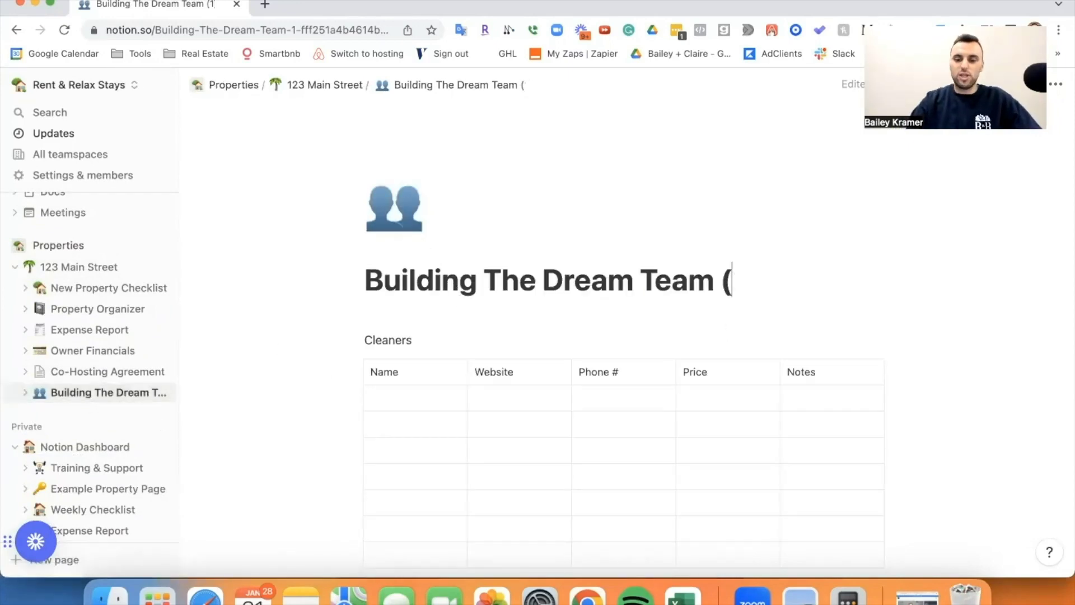
key("BackSpace")
type("(")
key("BackSpace")
type("Pi")
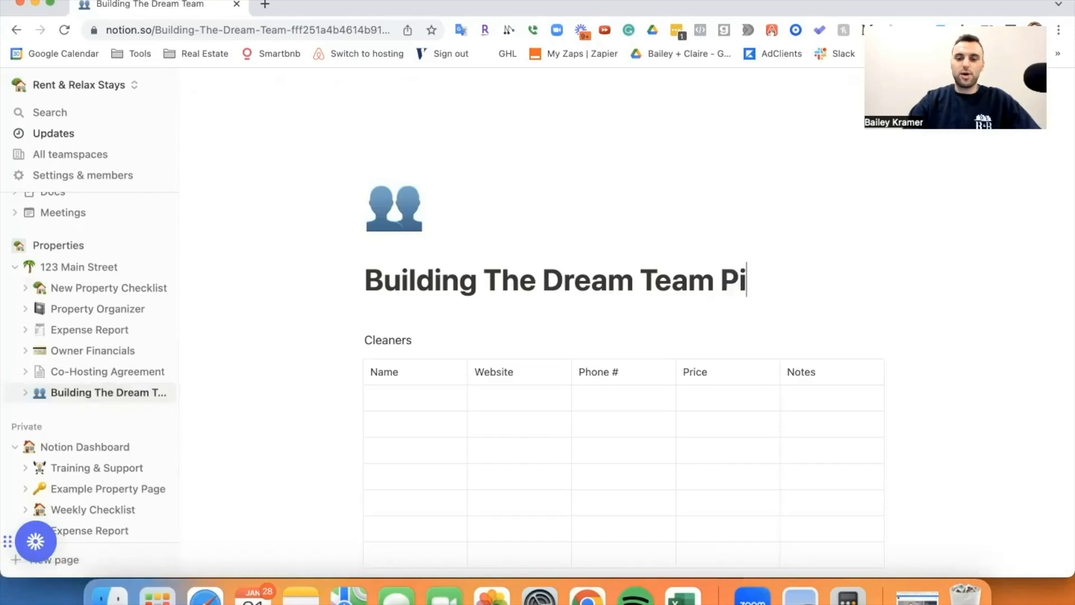
type("nehurst, NC")
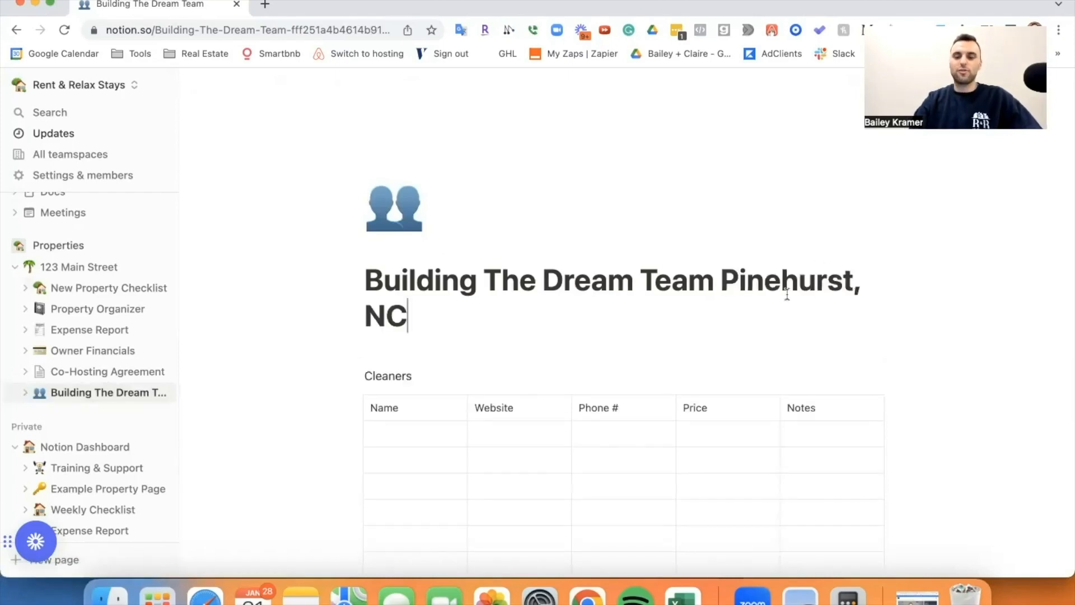
left_click_drag(721, 280, 745, 315)
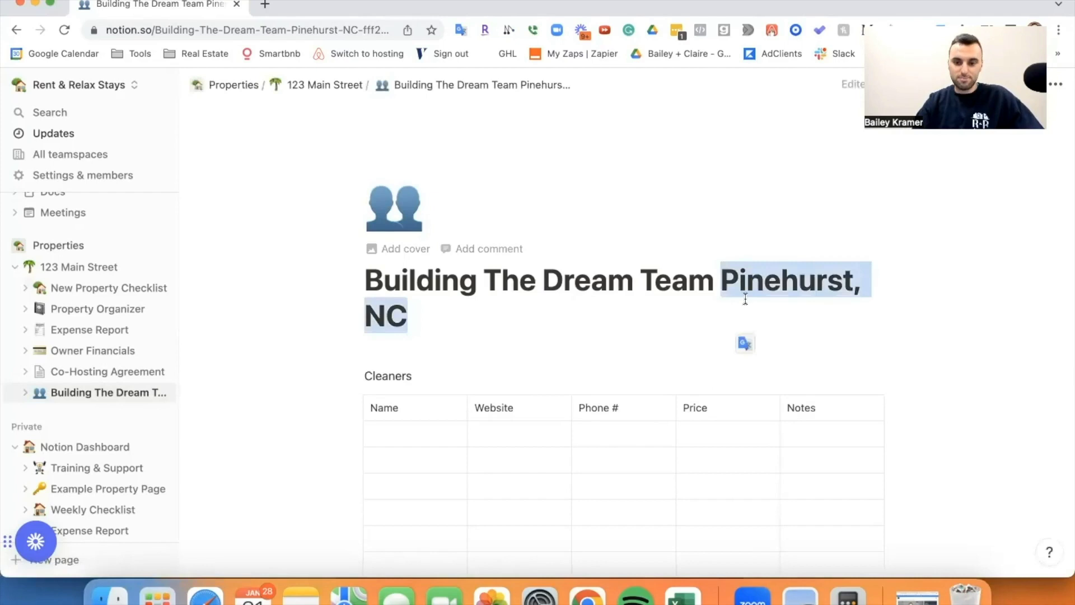
key("Right")
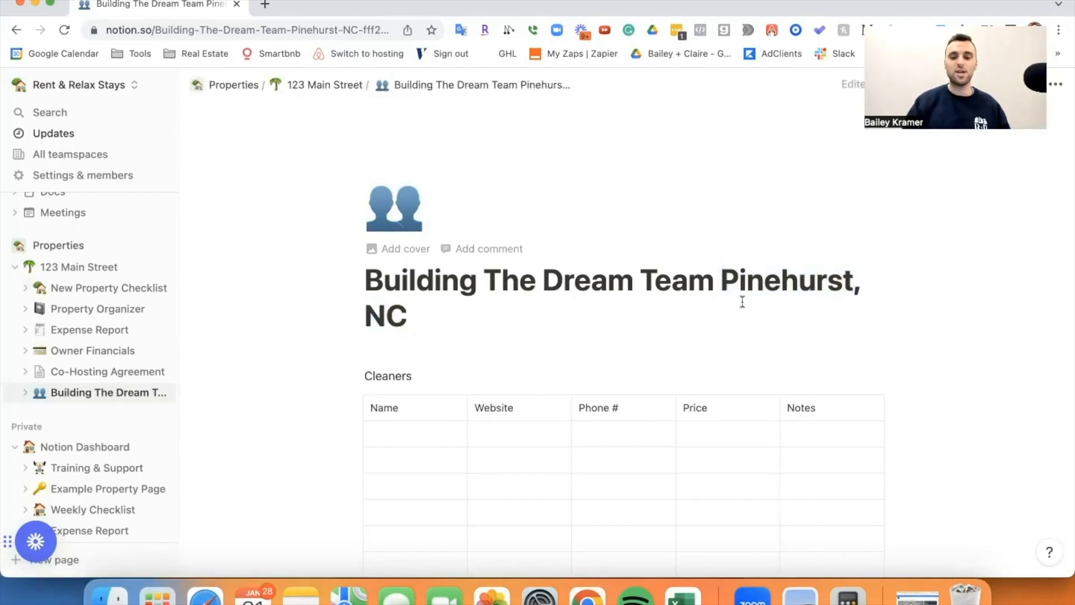
left_click_drag(722, 280, 742, 307)
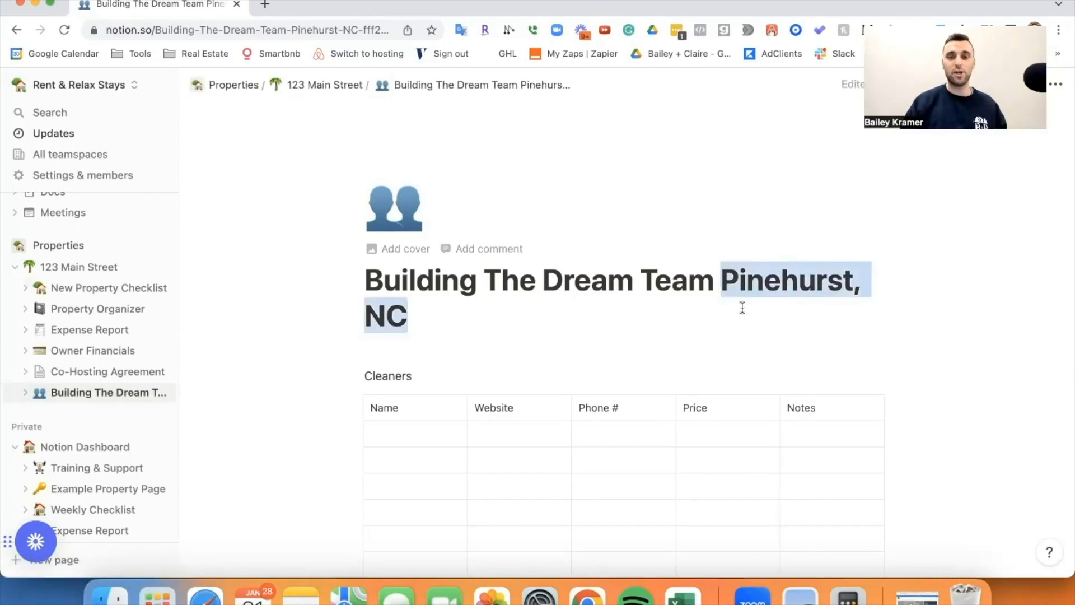
left_click(741, 307)
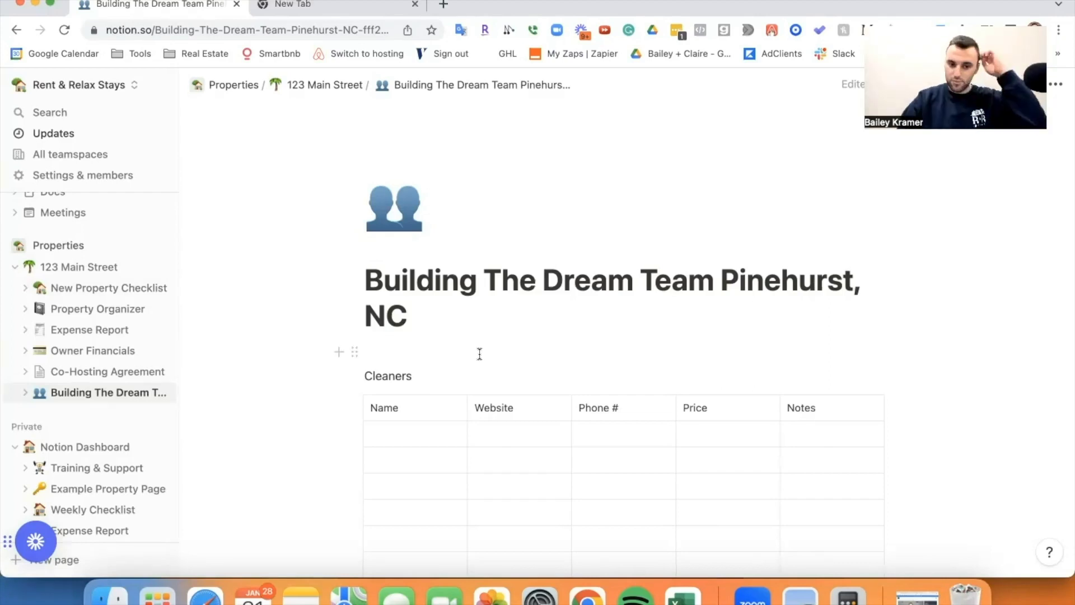
scroll(439, 332, "down", 3)
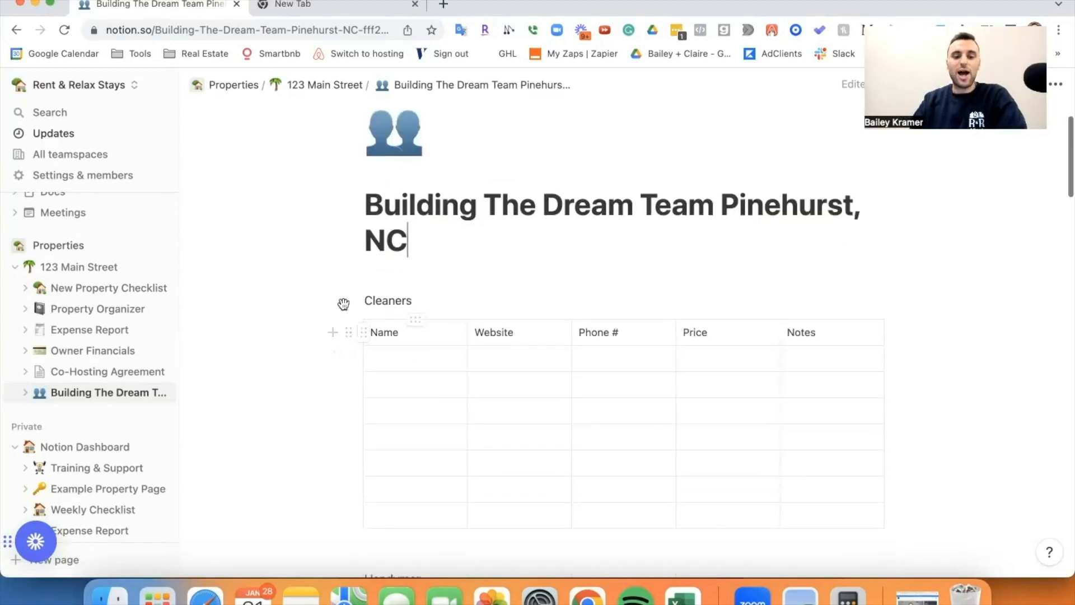
scroll(369, 297, "down", 3)
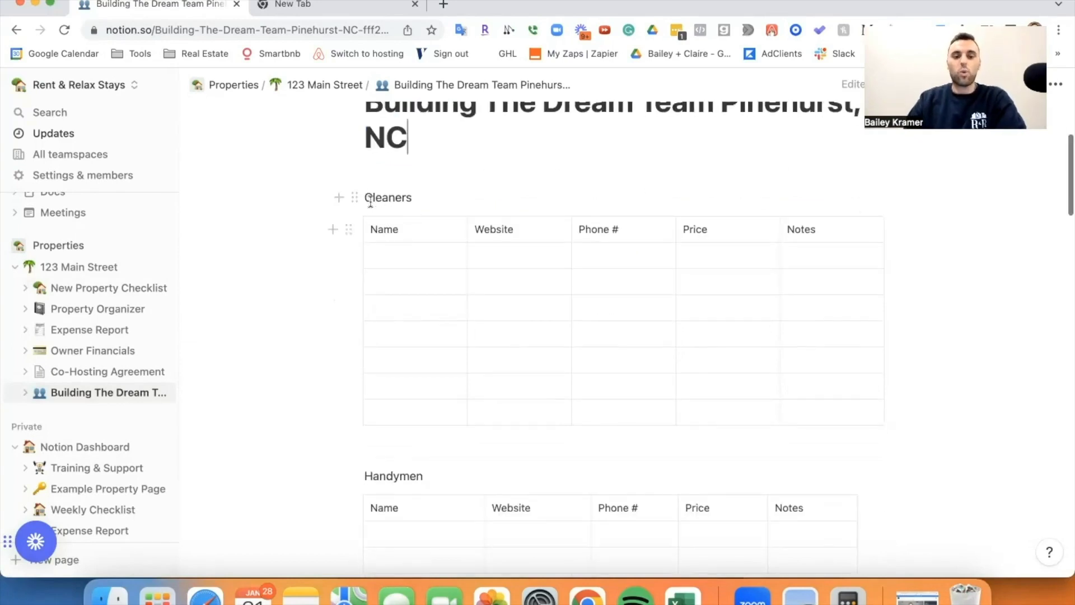
left_click_drag(378, 263, 422, 261)
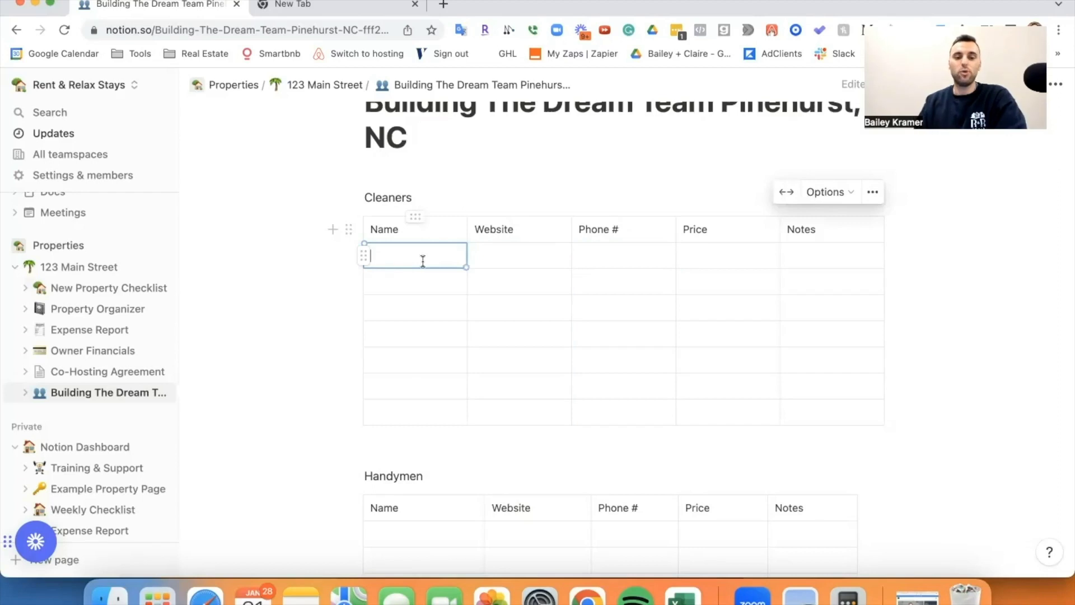
mouse_move(422, 261)
left_mouse_down()
mouse_move(408, 257)
mouse_move(606, 267)
mouse_move(425, 257)
left_mouse_up()
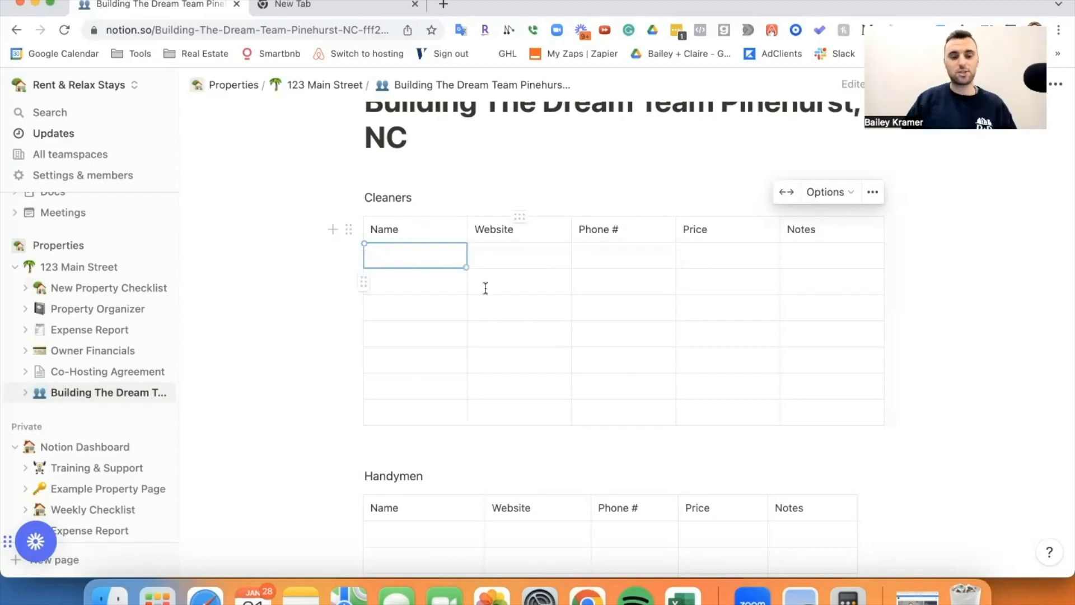
scroll(434, 332, "down", 1)
scroll(434, 332, "down", 3)
scroll(662, 350, "down", 4)
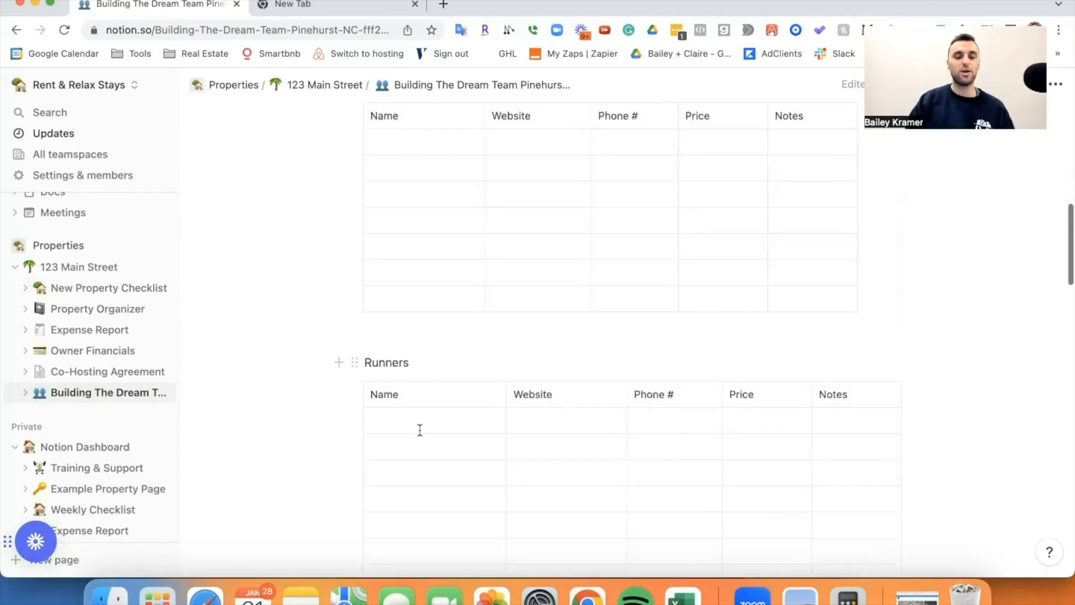
scroll(729, 374, "down", 3)
scroll(729, 374, "up", 15)
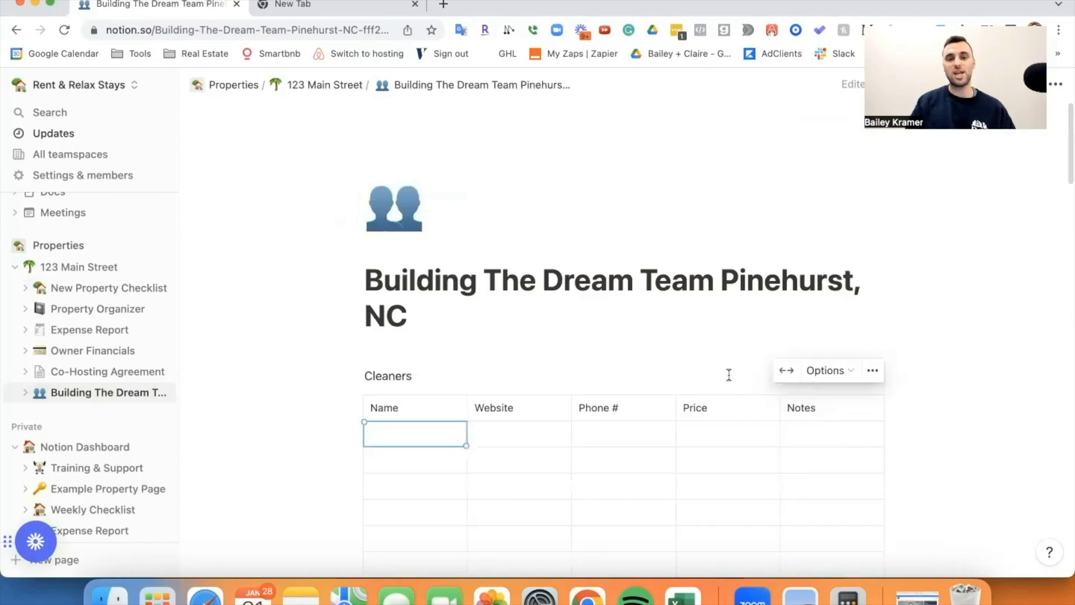
scroll(642, 389, "down", 3)
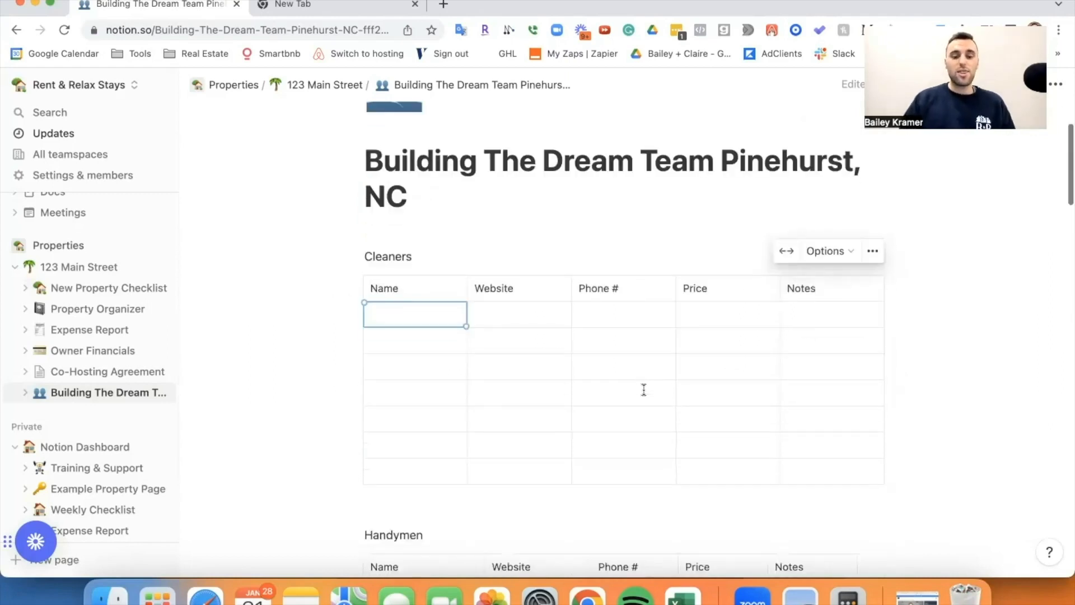
left_click_drag(472, 314, 849, 474)
left_click(758, 358)
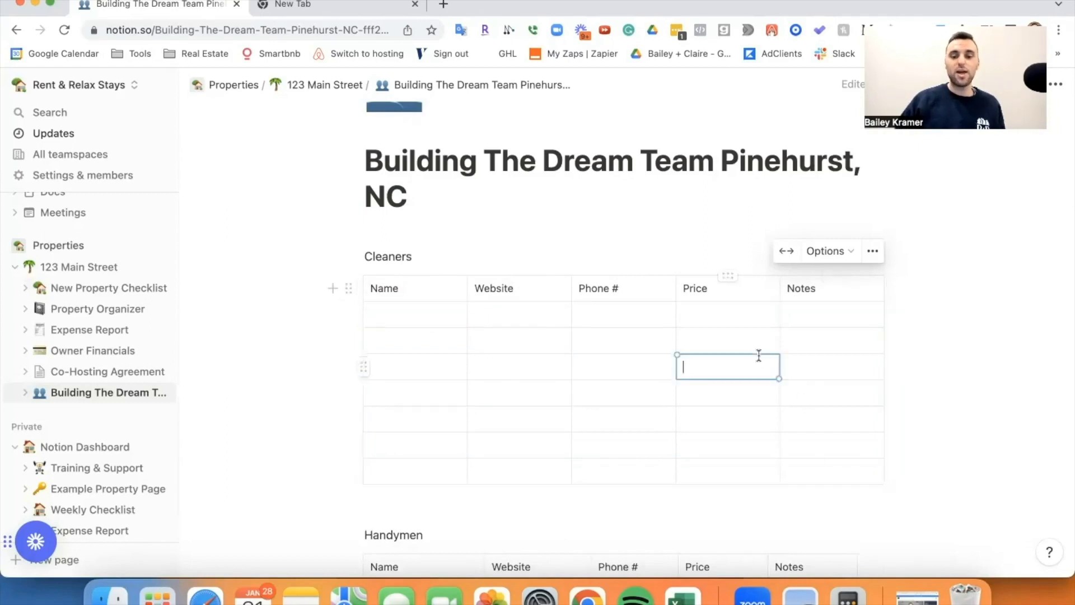
left_click(402, 313)
left_click_drag(520, 316, 642, 466)
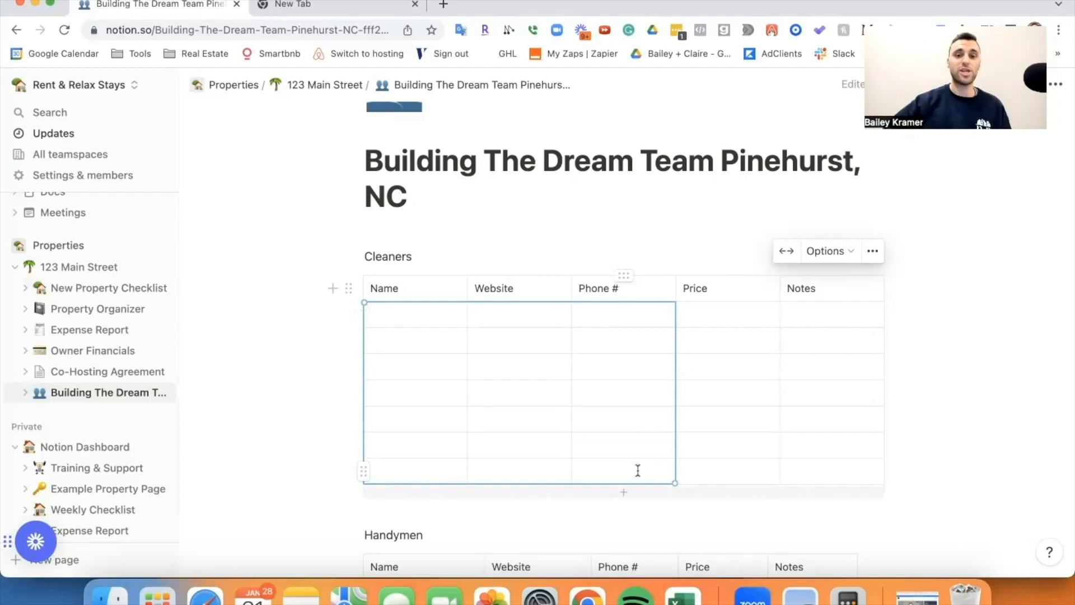
left_click(708, 394)
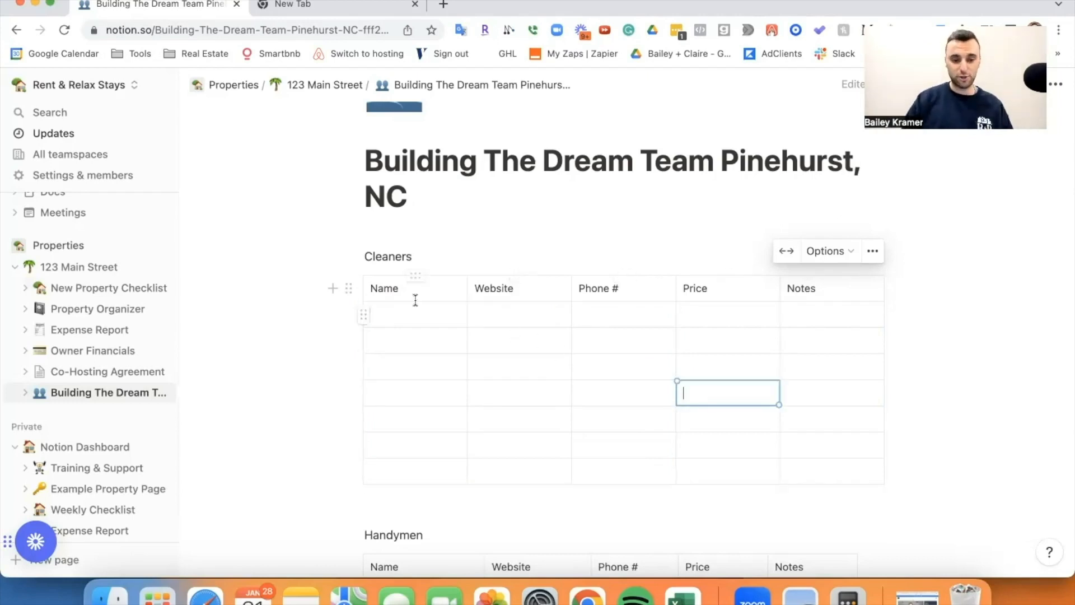
scroll(415, 300, "down", 5)
scroll(415, 300, "up", 4)
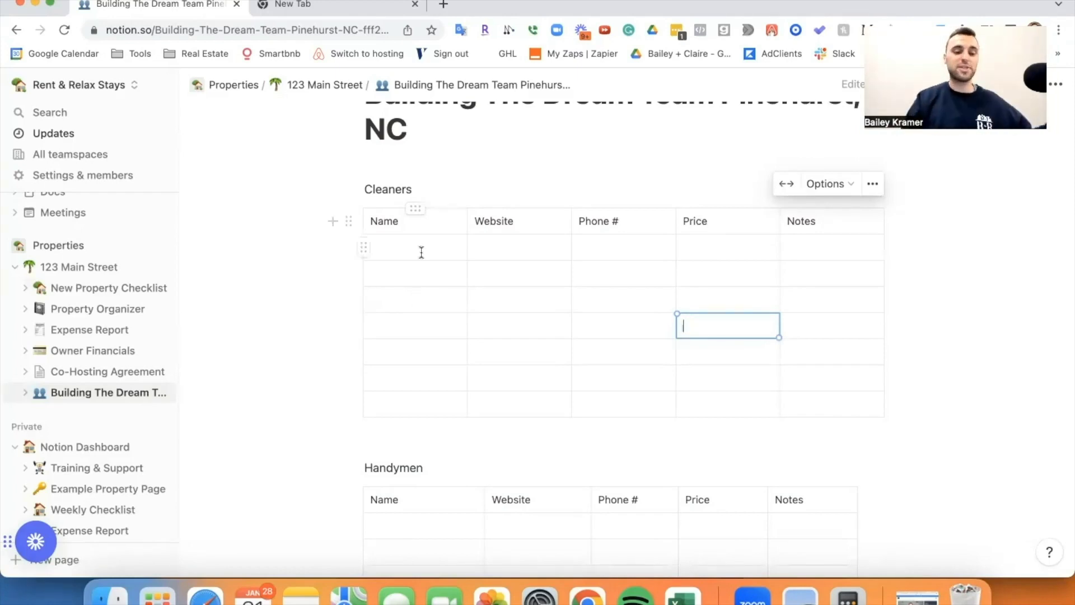
scroll(421, 282, "down", 3)
scroll(427, 149, "up", 1)
left_click(421, 147)
left_click_drag(703, 234, 685, 194)
left_click(685, 194)
scroll(685, 194, "up", 2)
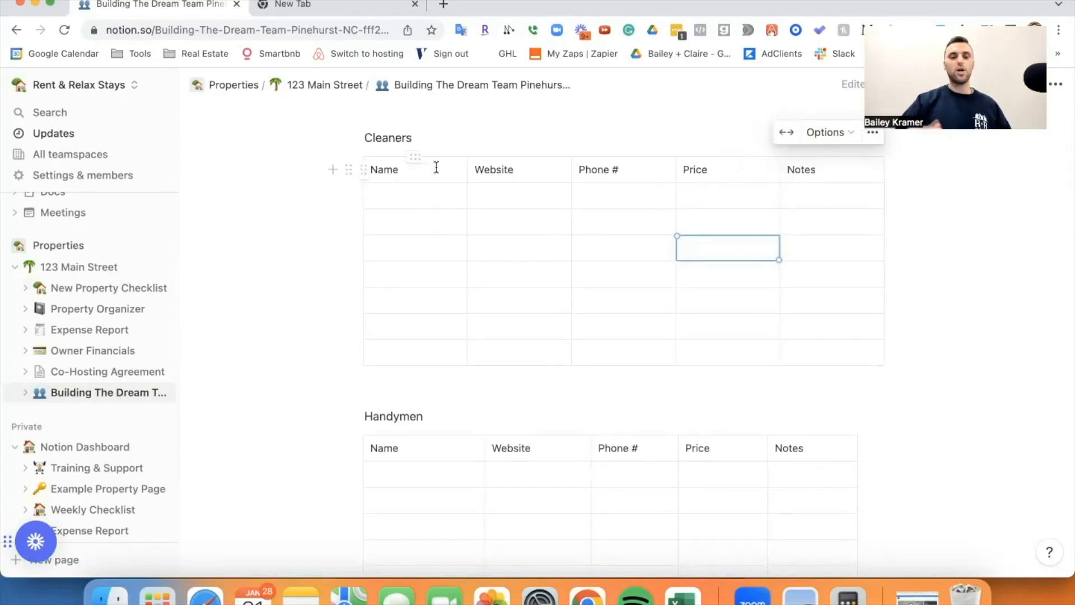
scroll(436, 168, "up", 3)
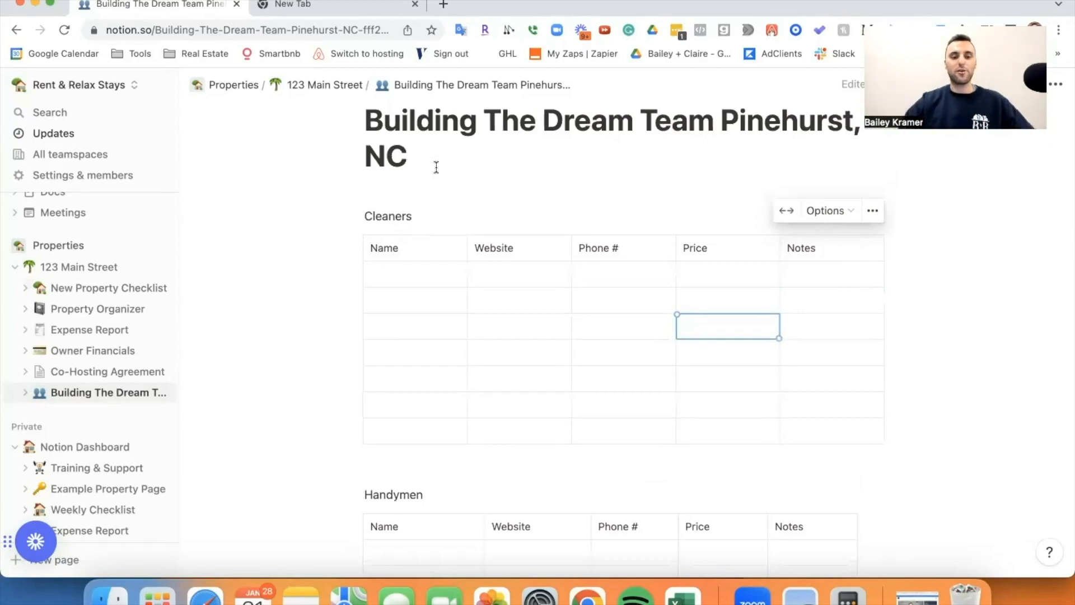
Search Google for 'house cleaners in pinehurst nc'.
left_click(328, 4)
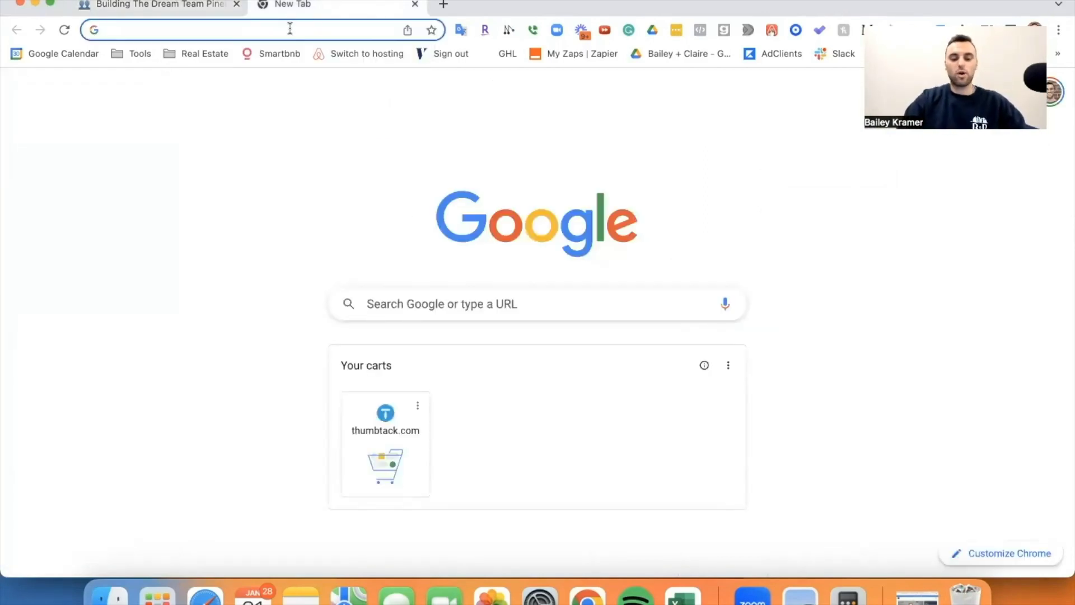
type("house cleaners in pinehurst nc")
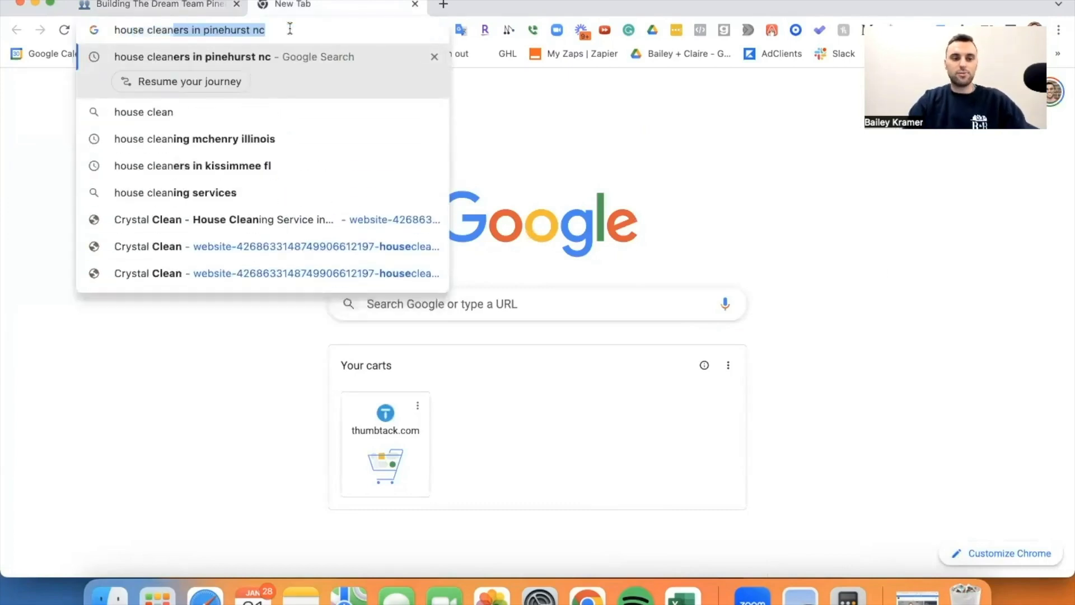
key("Return")
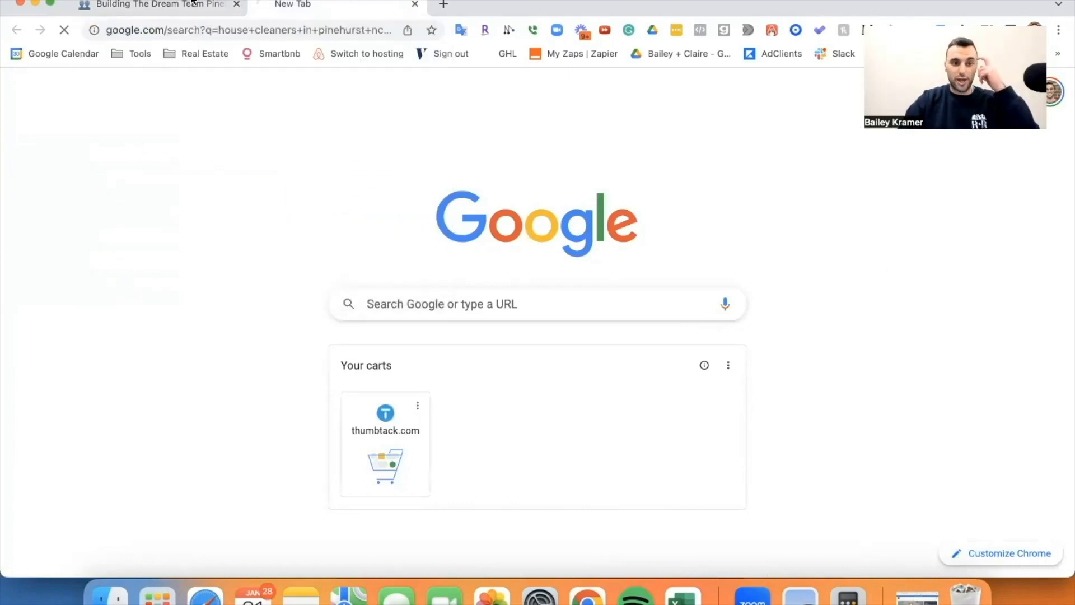
Glance at Notion's Cleaners table, then scroll the results down to the local Businesses list.
left_click(182, 5)
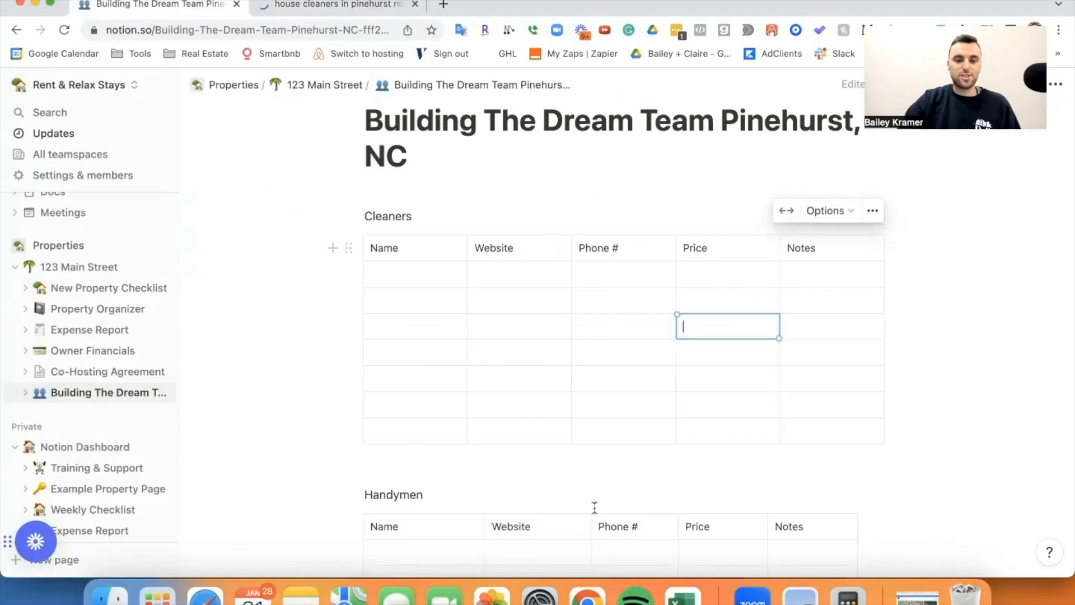
scroll(392, 381, "down", 3)
scroll(459, 331, "down", 5)
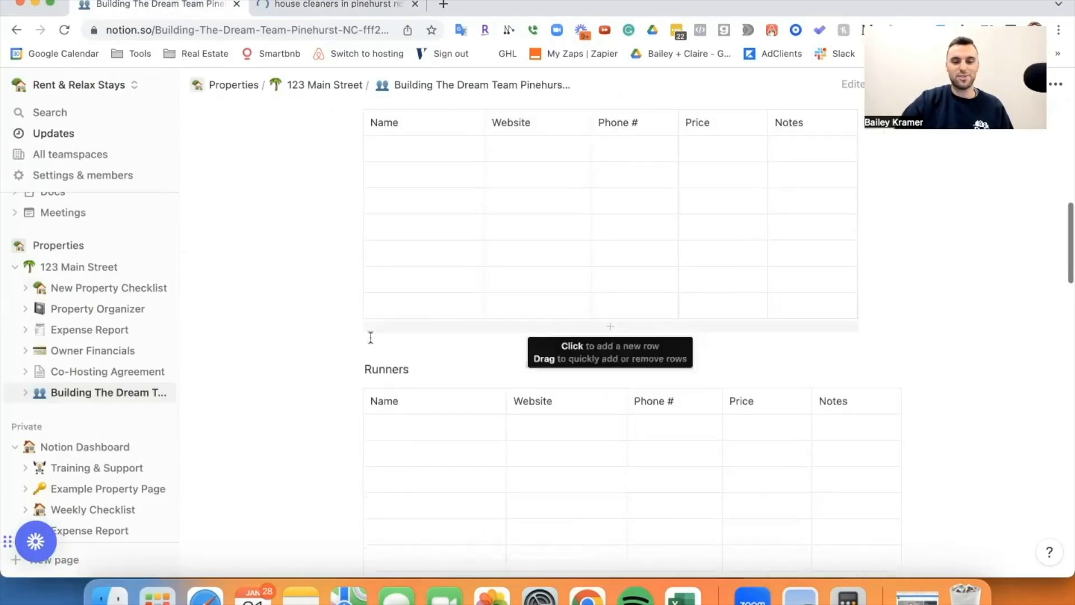
scroll(566, 344, "down", 3)
scroll(528, 329, "up", 15)
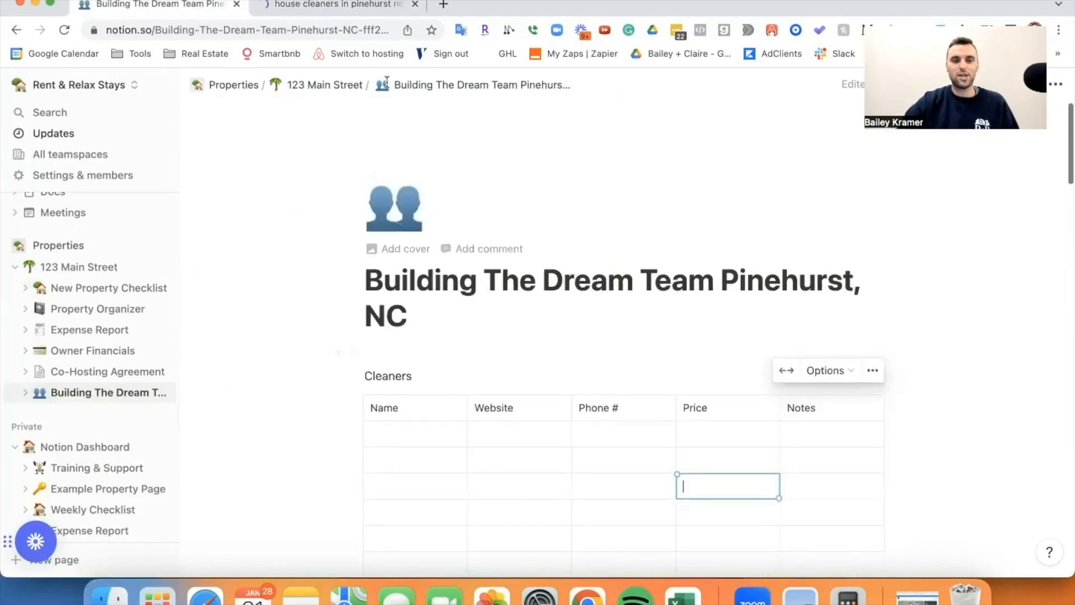
key("ctrl+Tab")
scroll(255, 258, "down", 8)
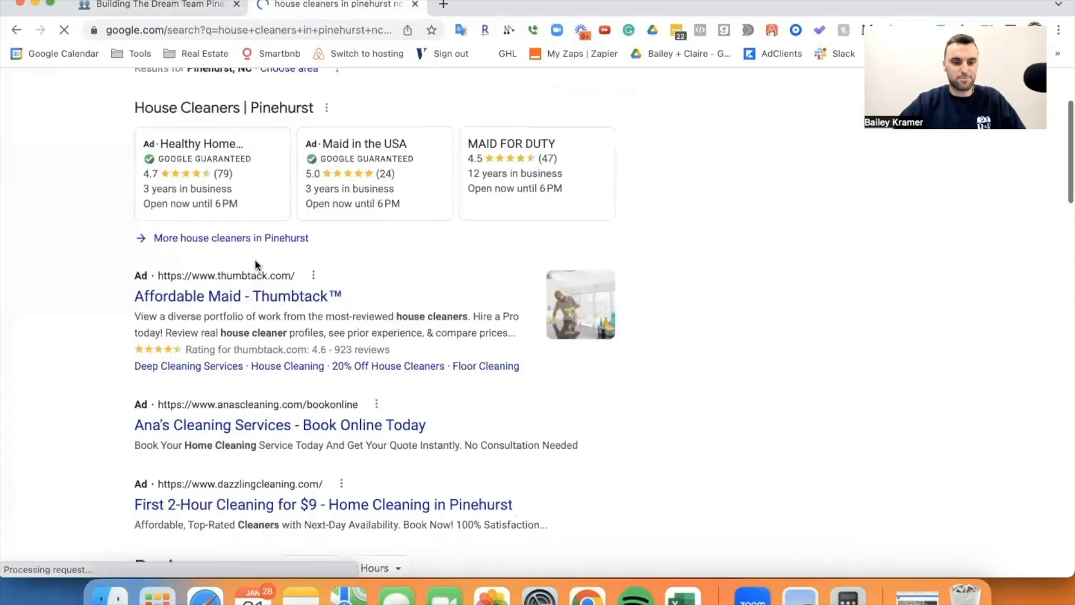
scroll(256, 271, "down", 5)
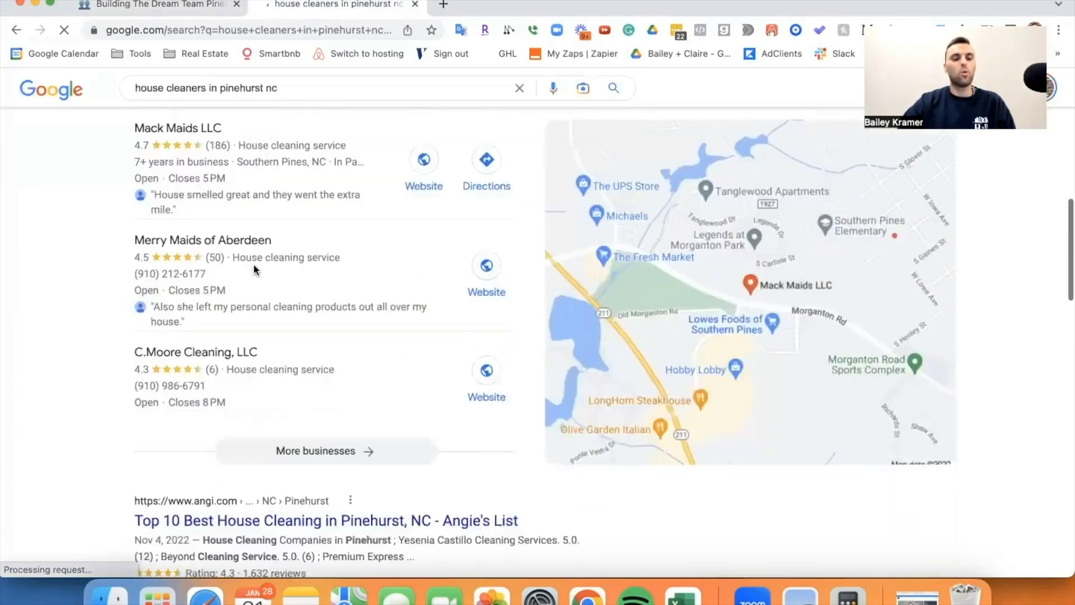
Expand the full Pinehurst cleaners list and open Merry Maids of Aberdeen's website in a new tab.
left_click(282, 317)
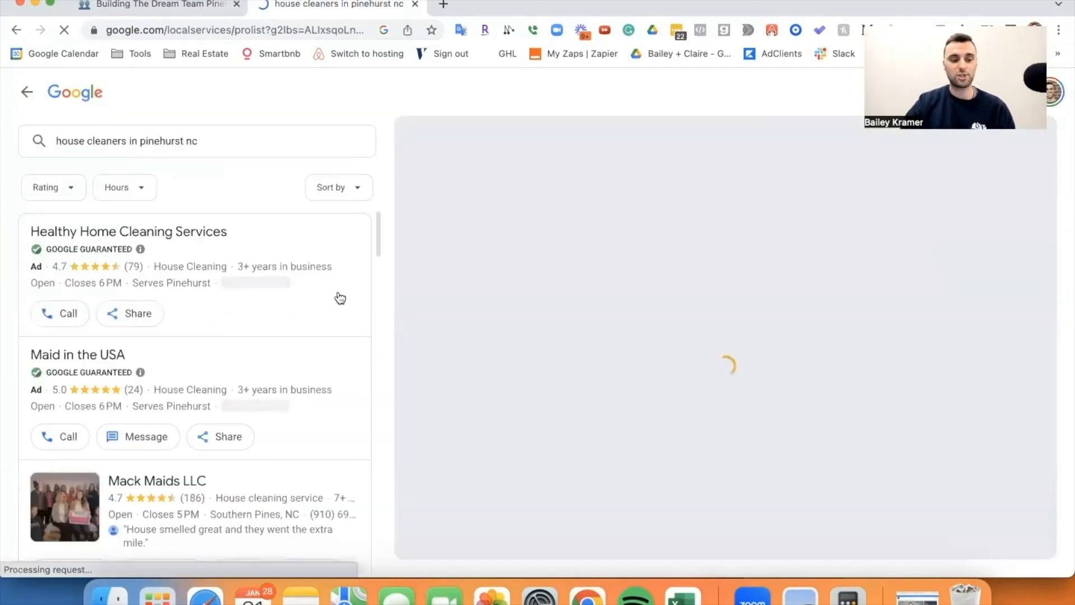
scroll(144, 318, "down", 3)
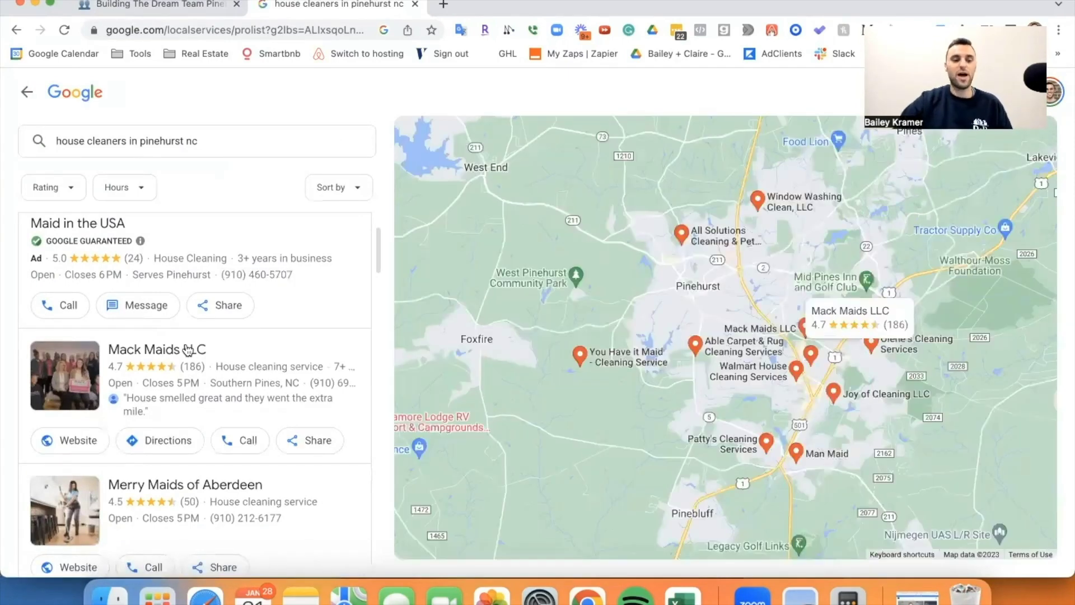
scroll(188, 350, "down", 3)
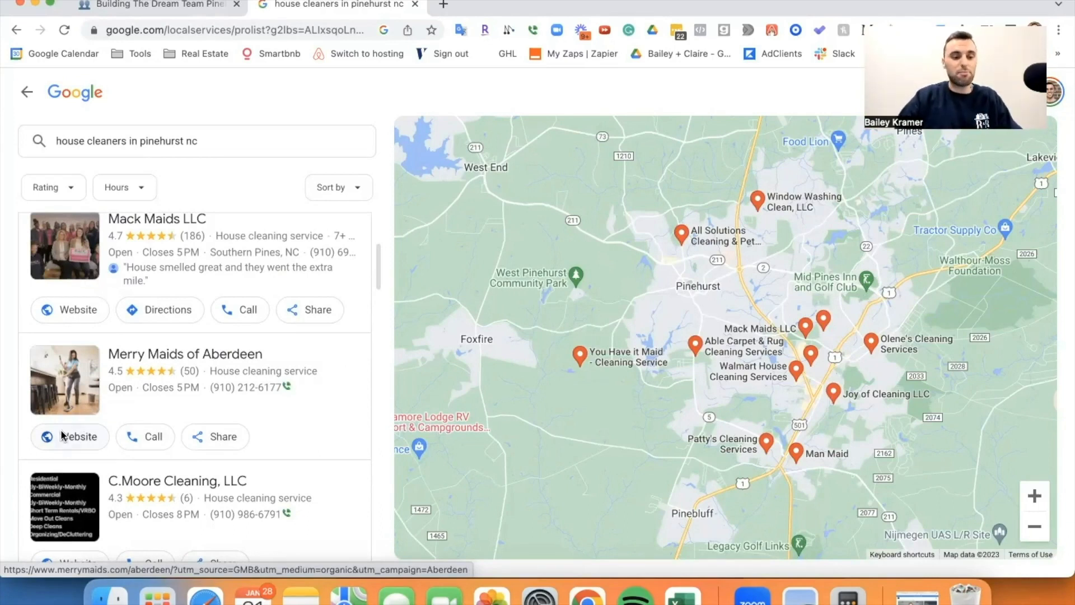
right_click(63, 436)
left_click(476, 4)
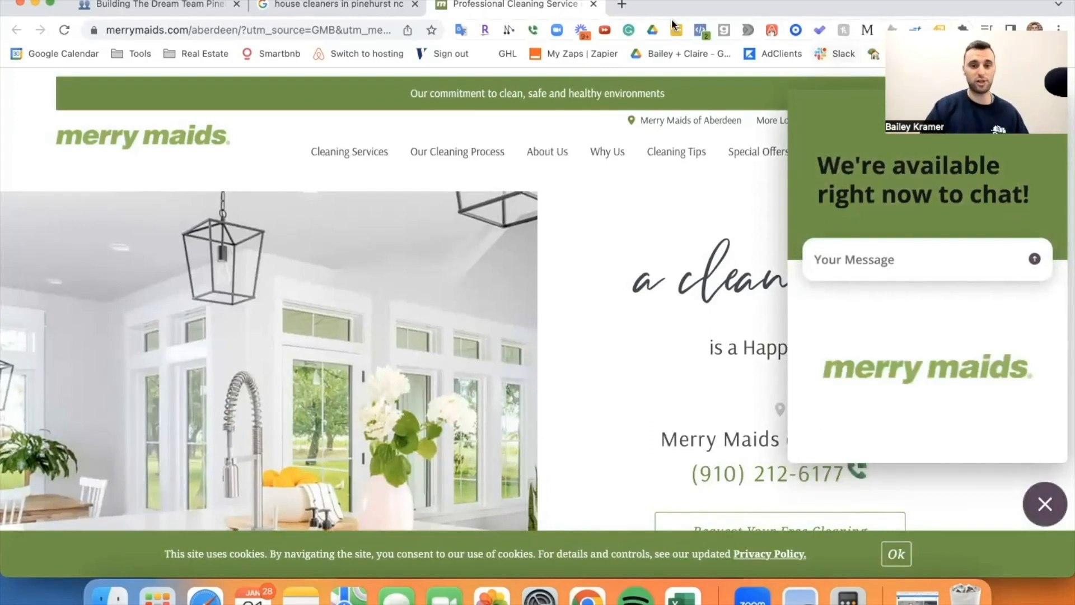
Close the Merry Maids tab and scroll the listings down to C.Moore Cleaning, LLC.
left_click(448, 93)
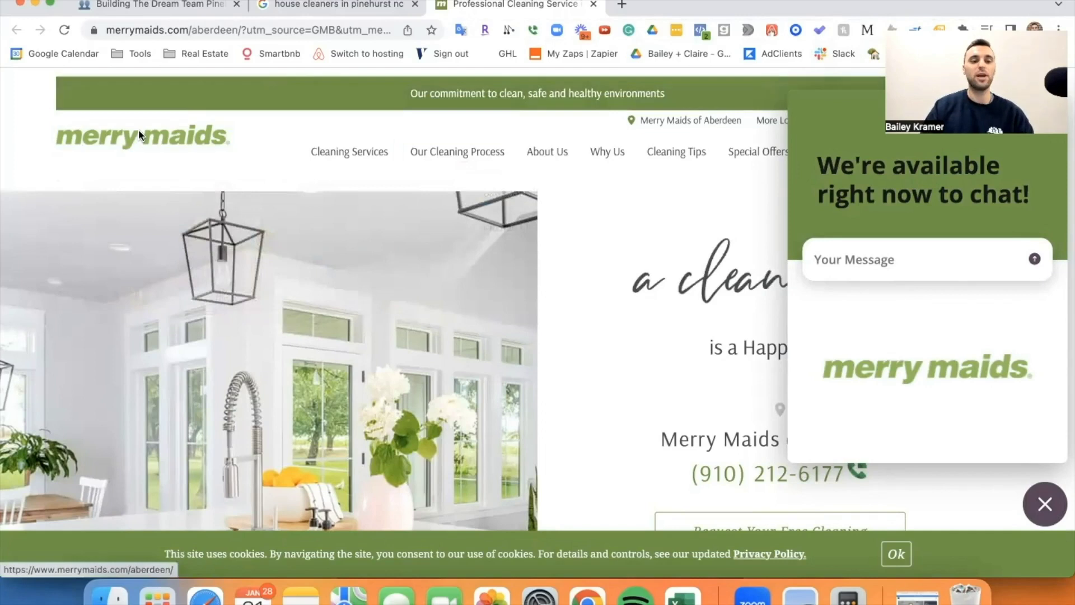
left_click(594, 5)
scroll(134, 414, "down", 3)
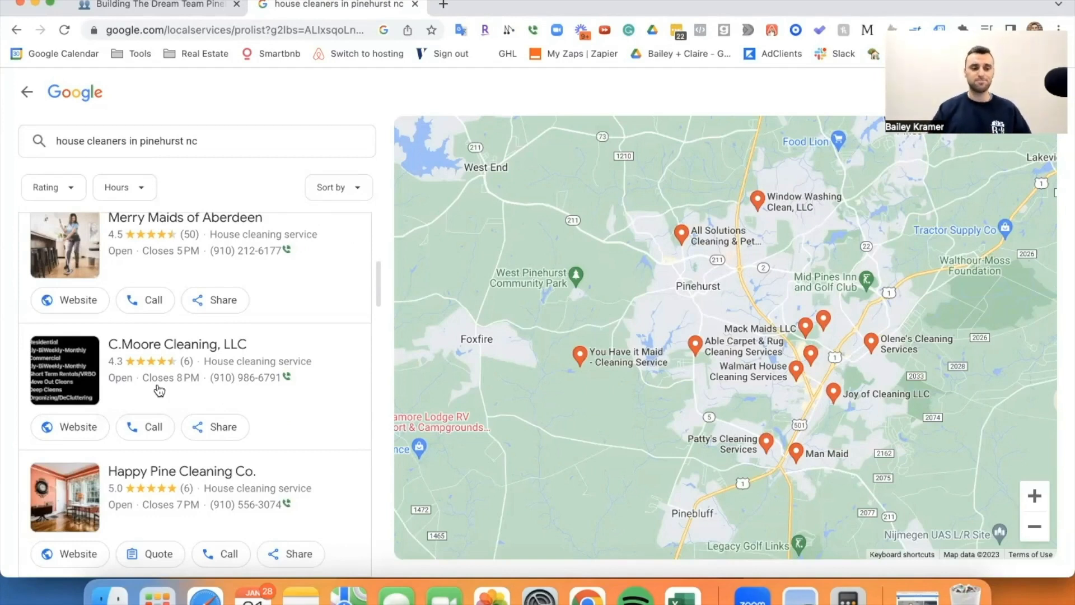
scroll(167, 349, "down", 1)
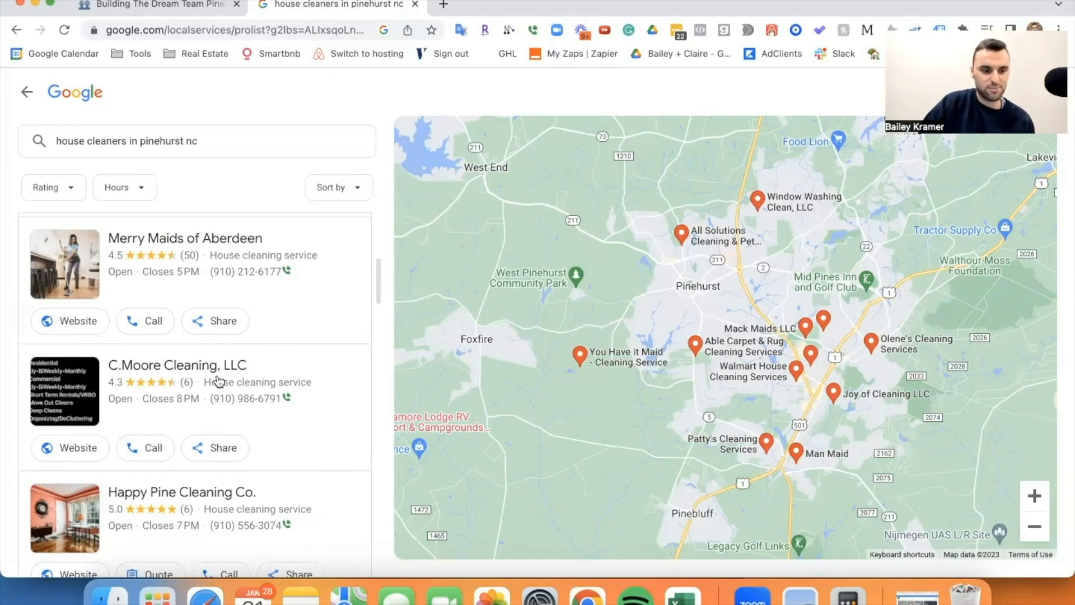
Open C.Moore's website to view its Reviews and About pages, then select its listing phone number.
right_click(88, 446)
left_click(118, 422)
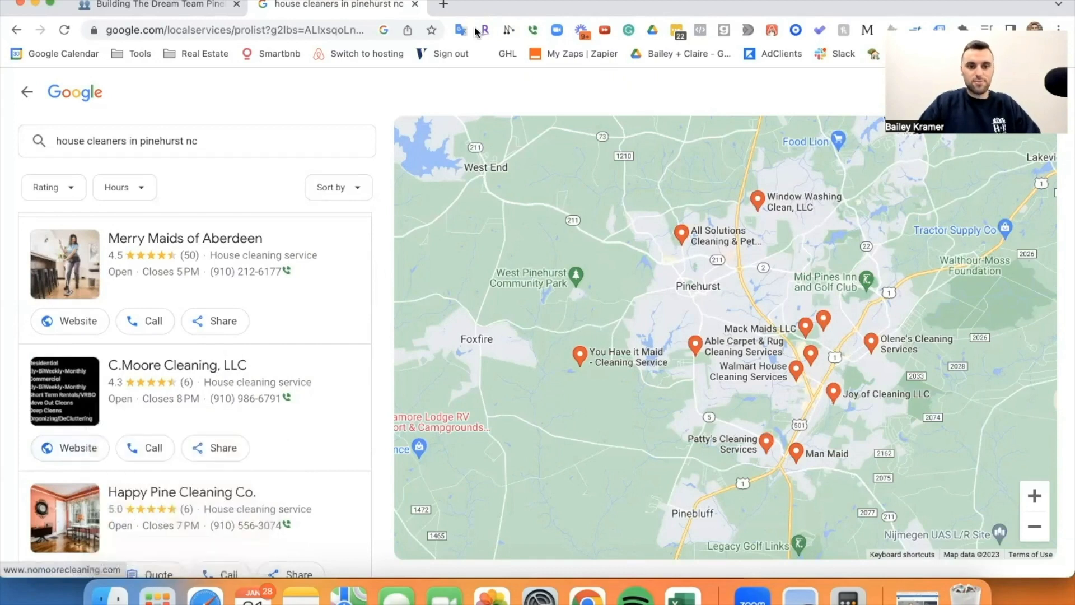
left_click(487, 6)
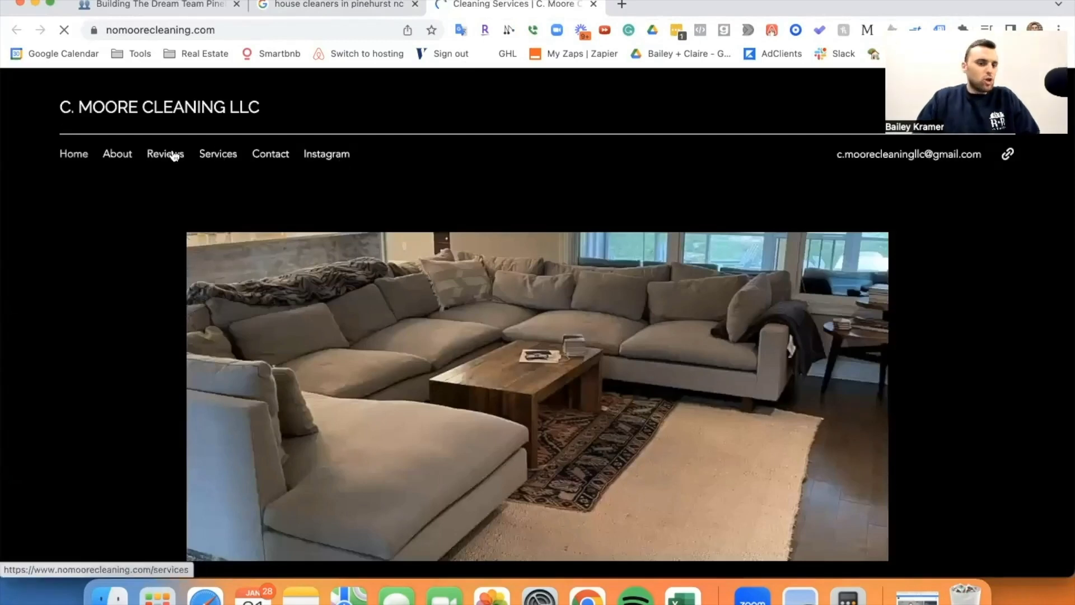
left_click(171, 155)
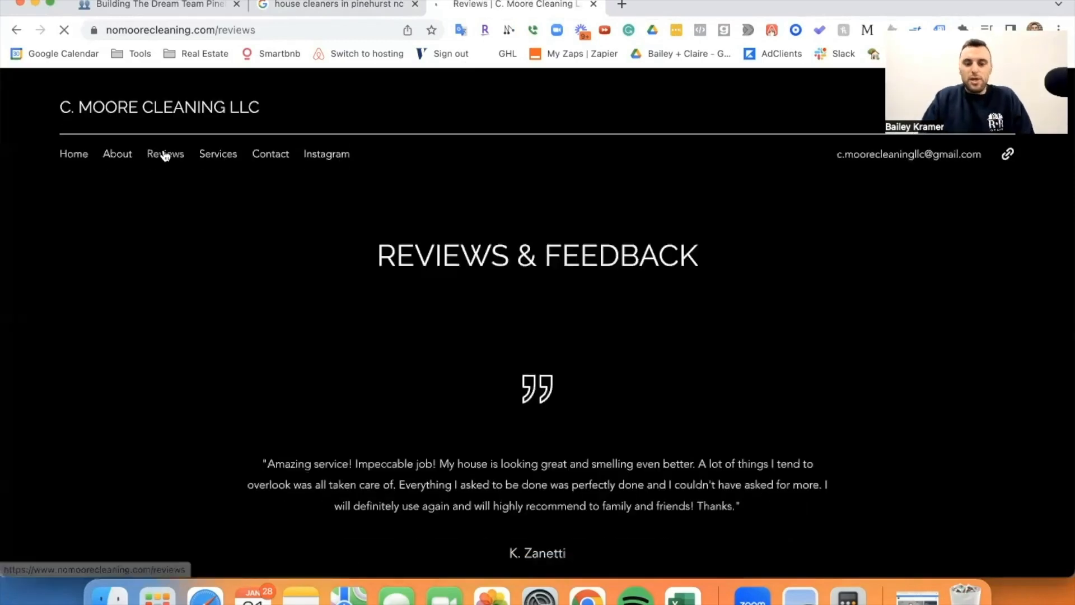
left_click(119, 158)
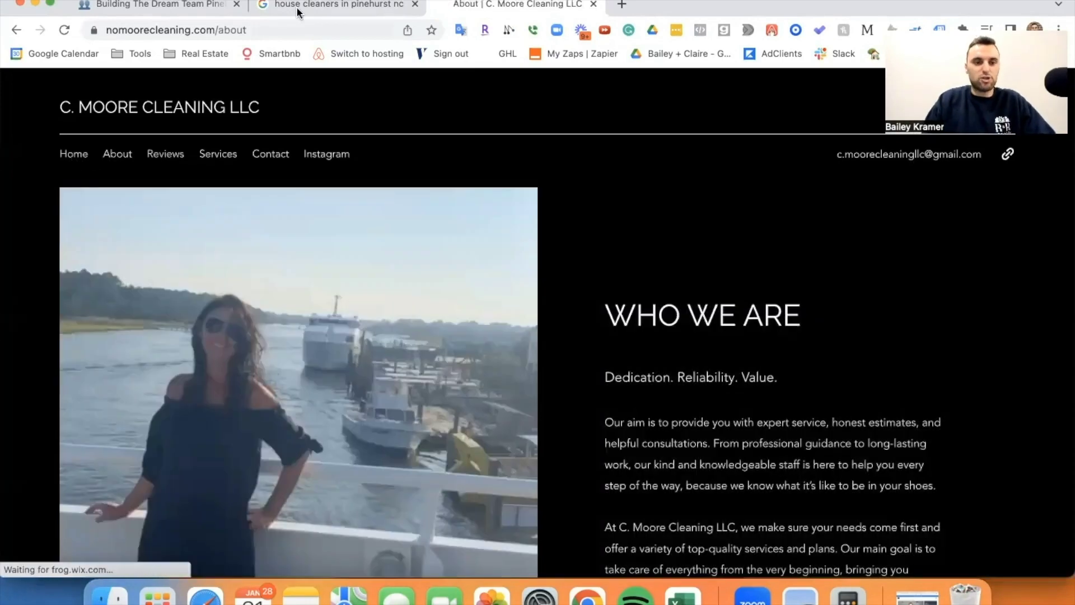
left_click(298, 11)
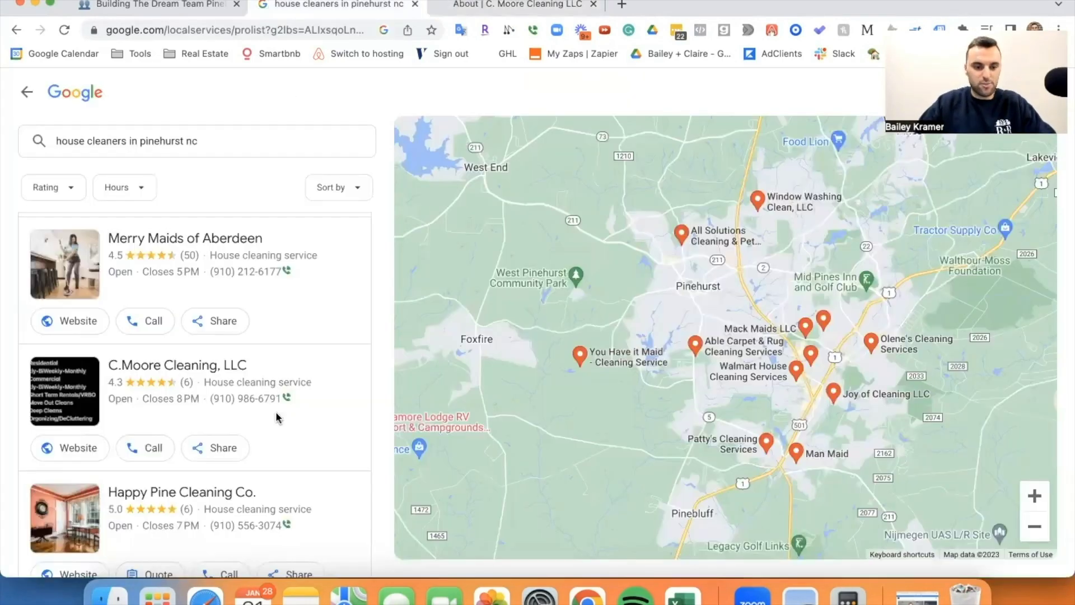
left_click_drag(211, 399, 276, 406)
key("super+c")
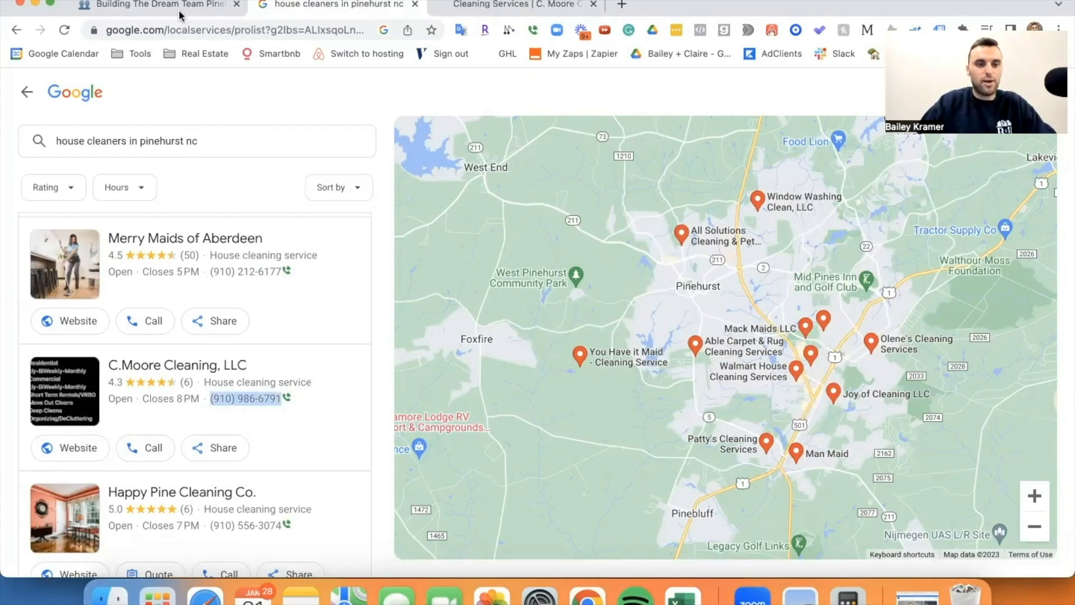
left_click(179, 9)
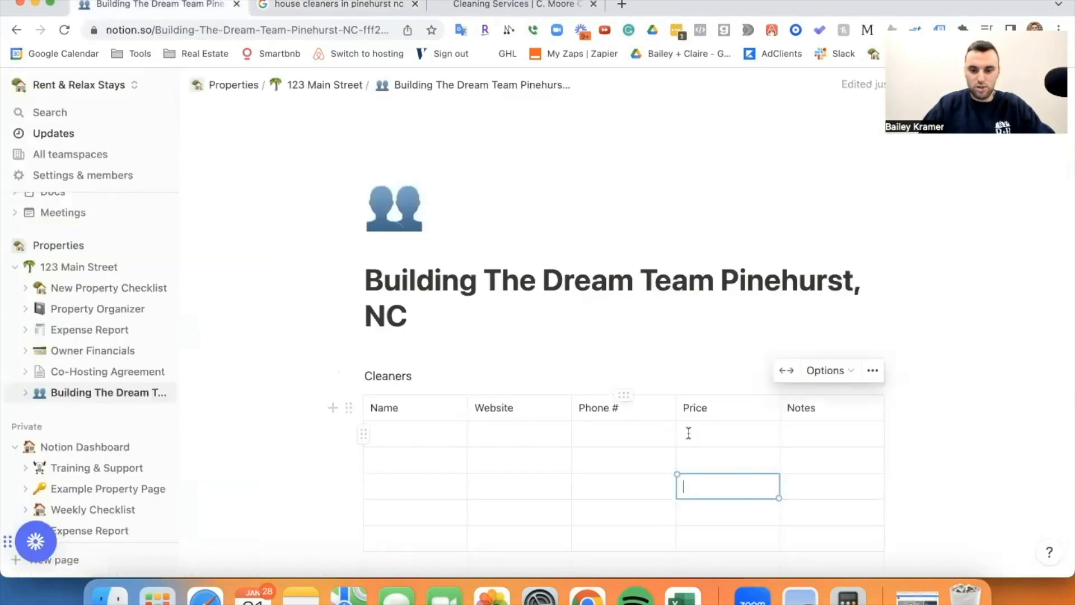
left_click(622, 433)
key("super+v")
left_click(415, 426)
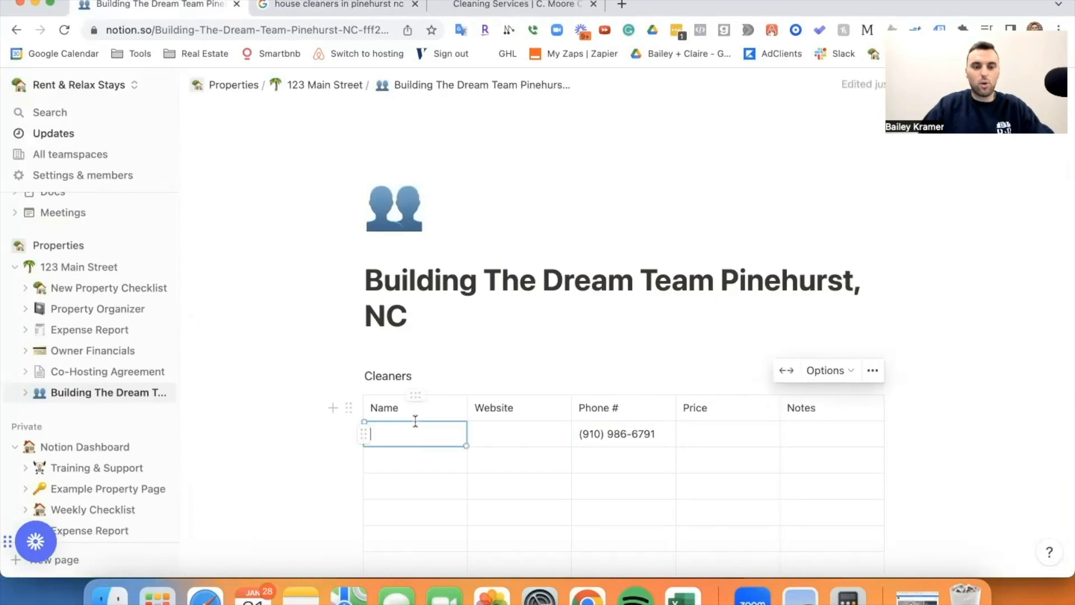
left_click(456, 6)
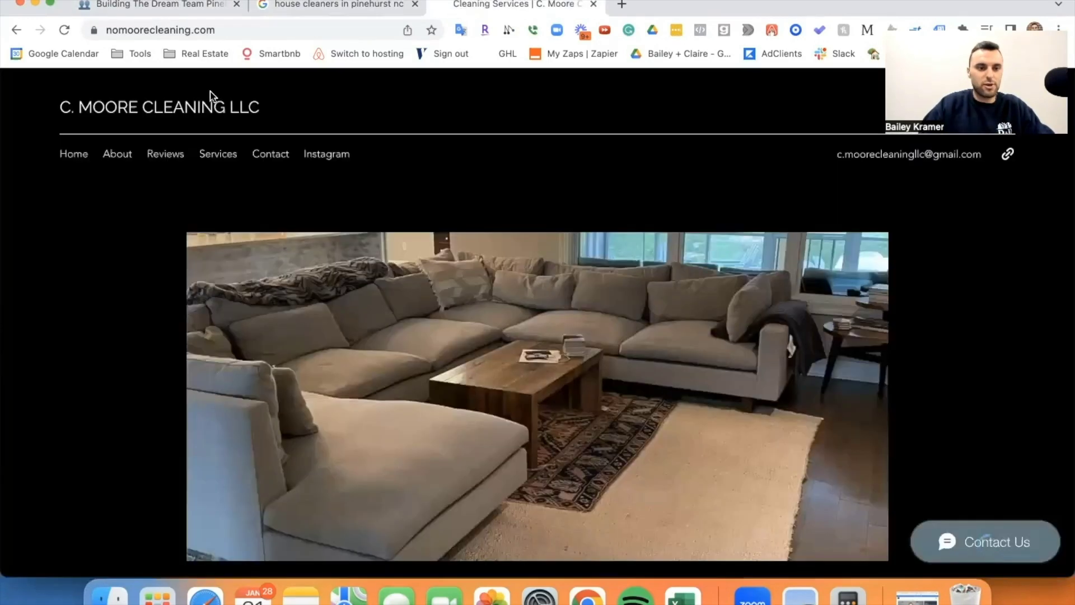
left_click_drag(59, 107, 197, 107)
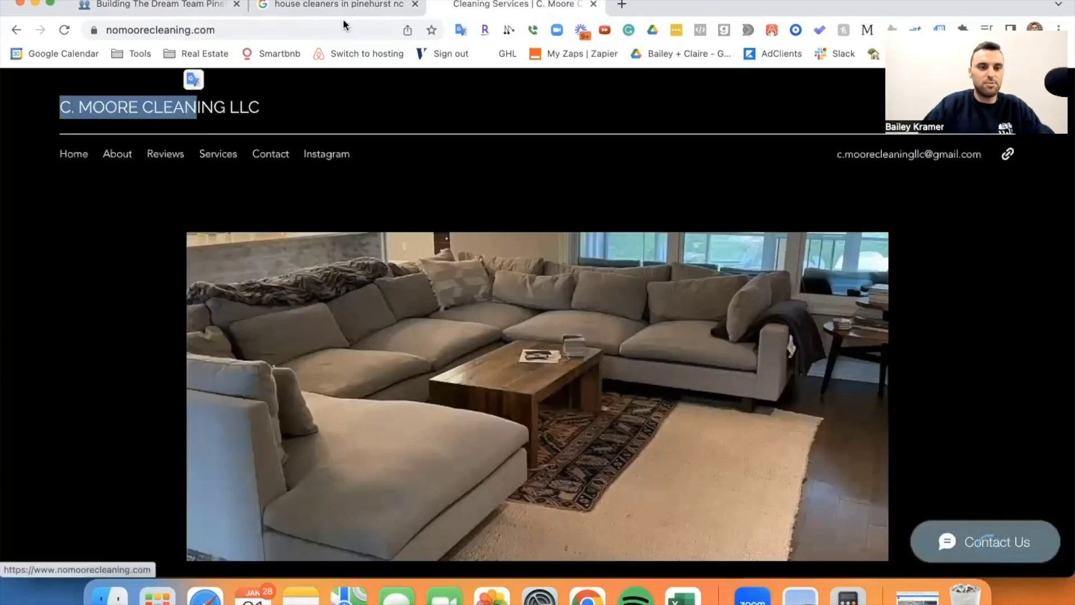
left_click(141, 4)
type("C Moore C")
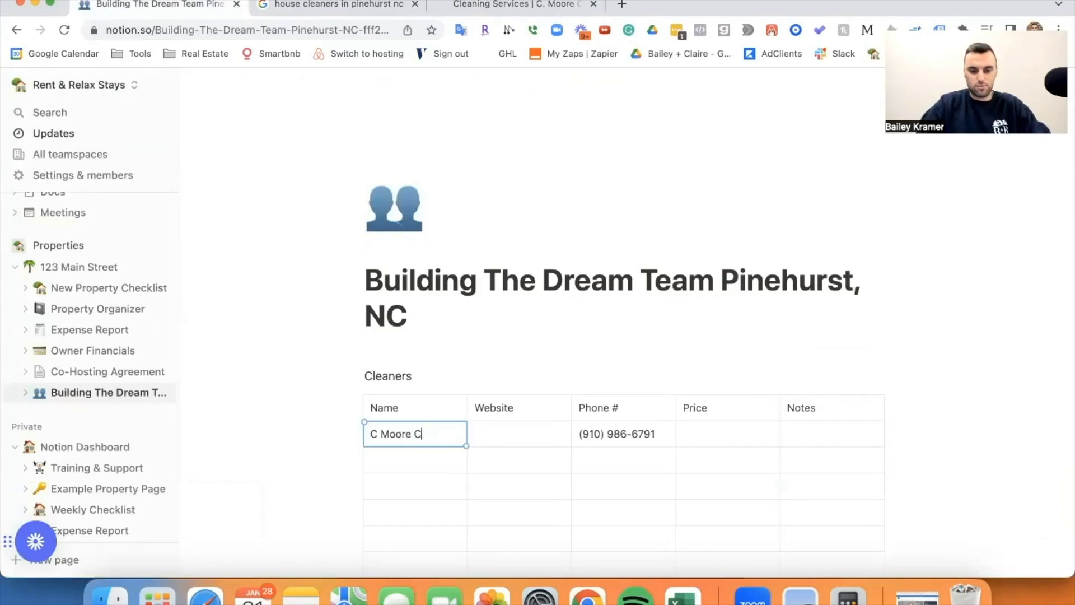
type("leaning LLC")
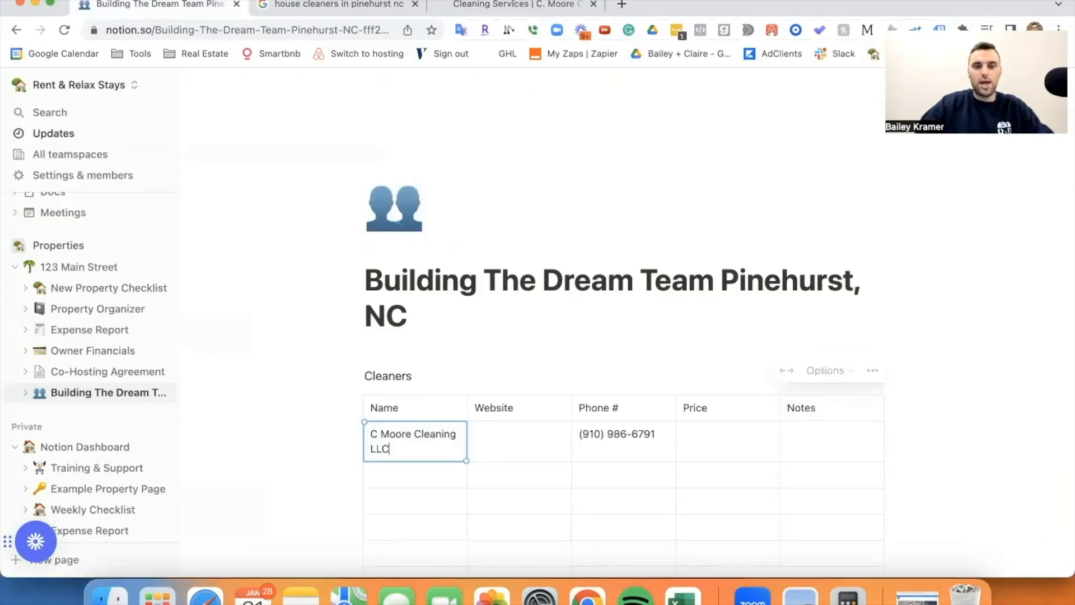
left_click(467, 6)
left_click(220, 31)
key("super+c")
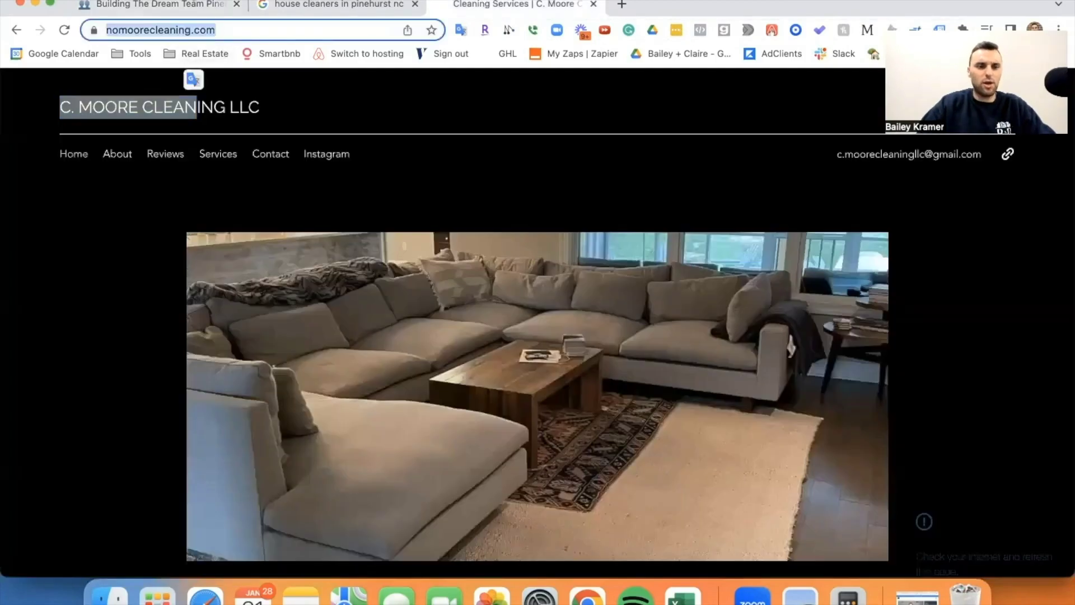
left_click(190, 4)
left_click(494, 441)
key("super+v")
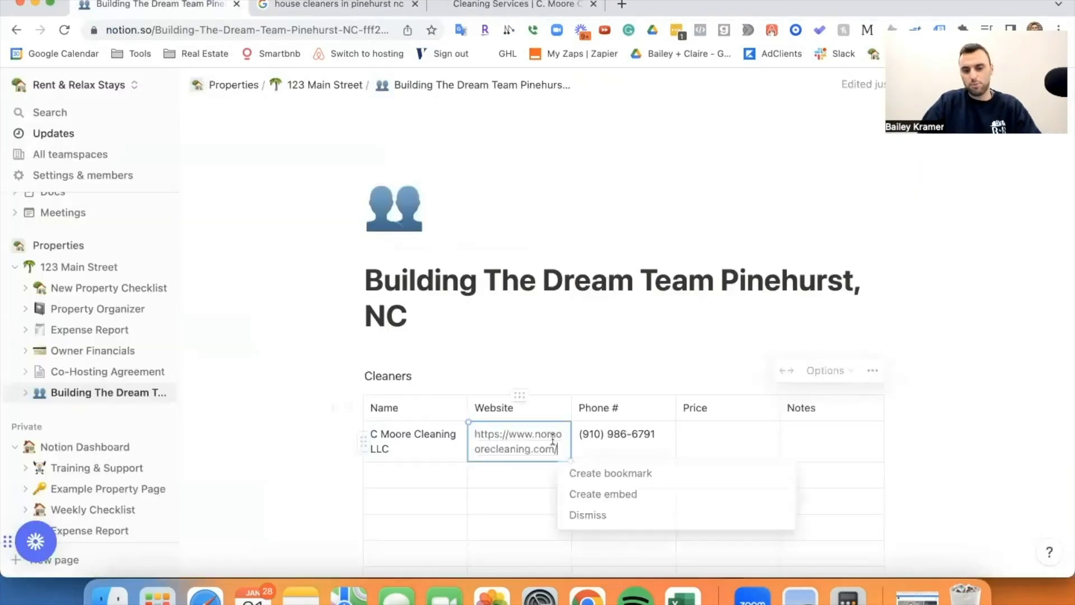
left_click(474, 516)
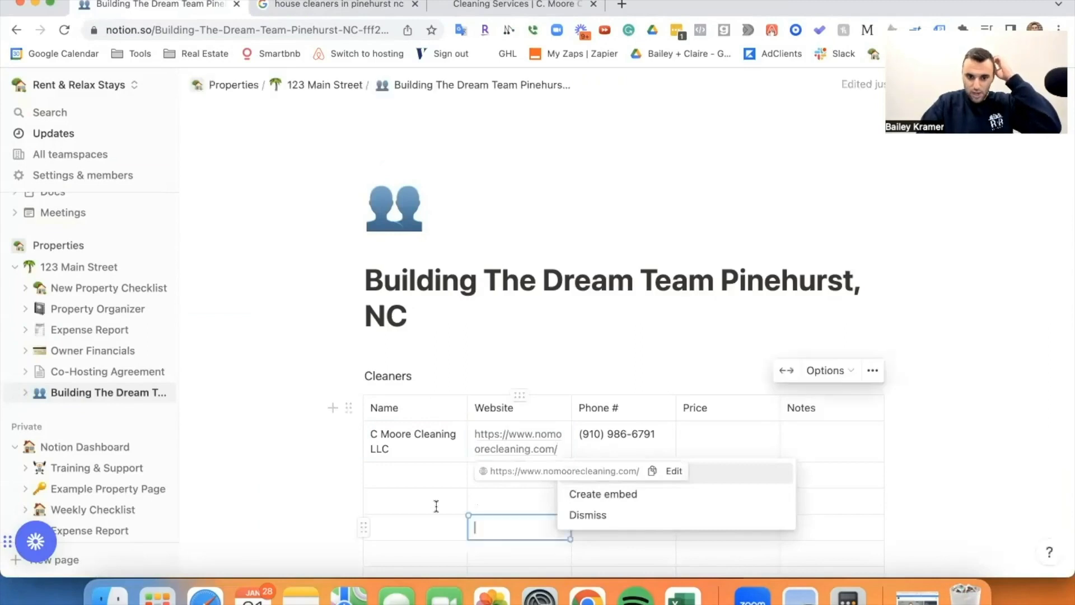
left_click(429, 473)
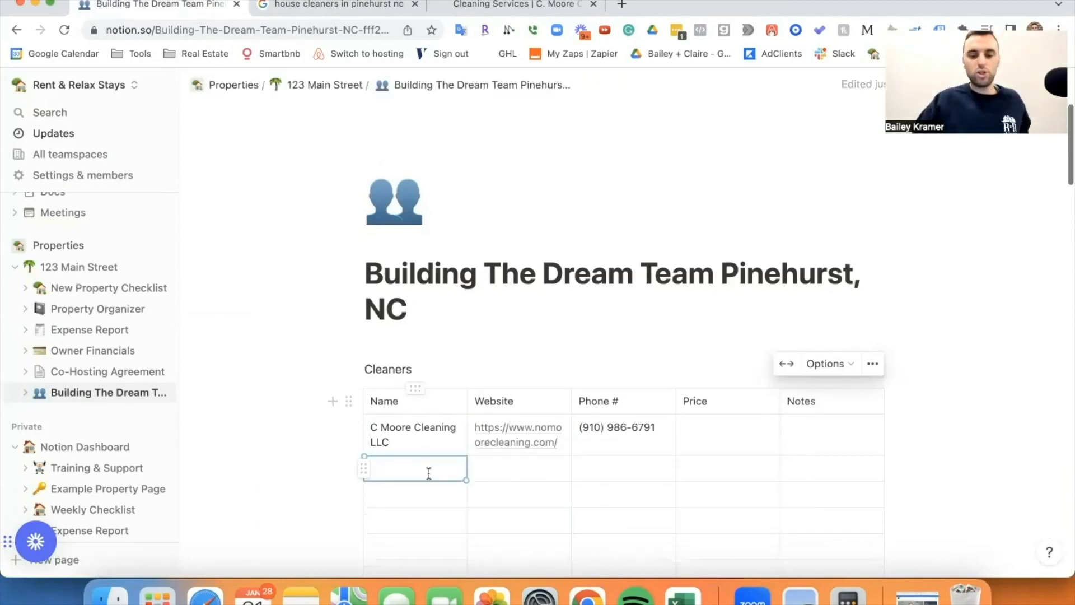
scroll(427, 472, "down", 3)
left_click(396, 349)
left_click_drag(396, 349, 604, 478)
left_click(596, 417)
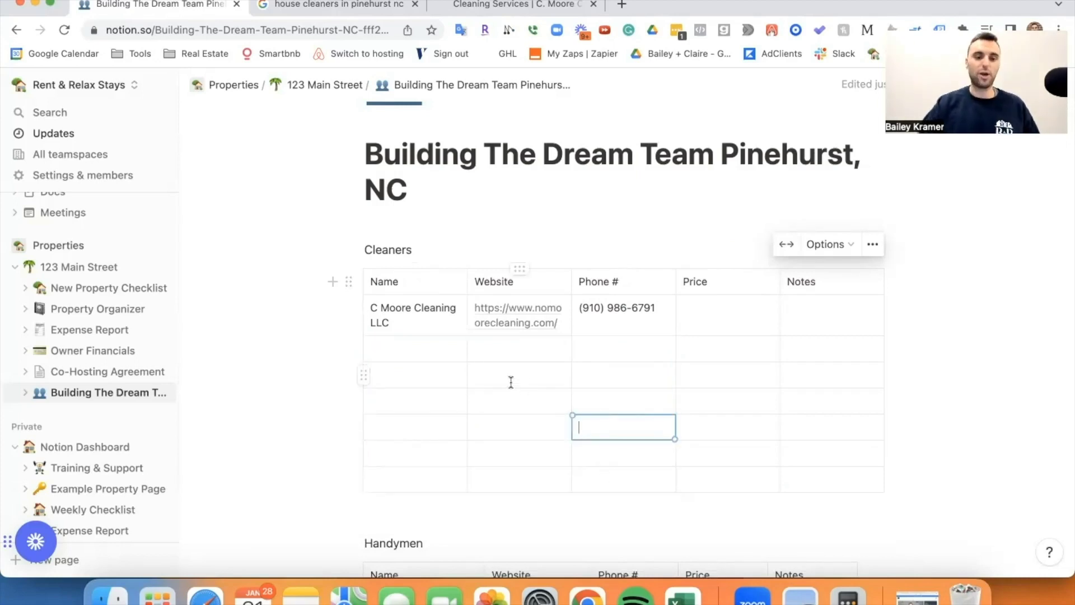
Open Happy Pine Cleaning Co.'s website in a new tab, close the C. Moore tab, and copy its URL.
left_click(340, 7)
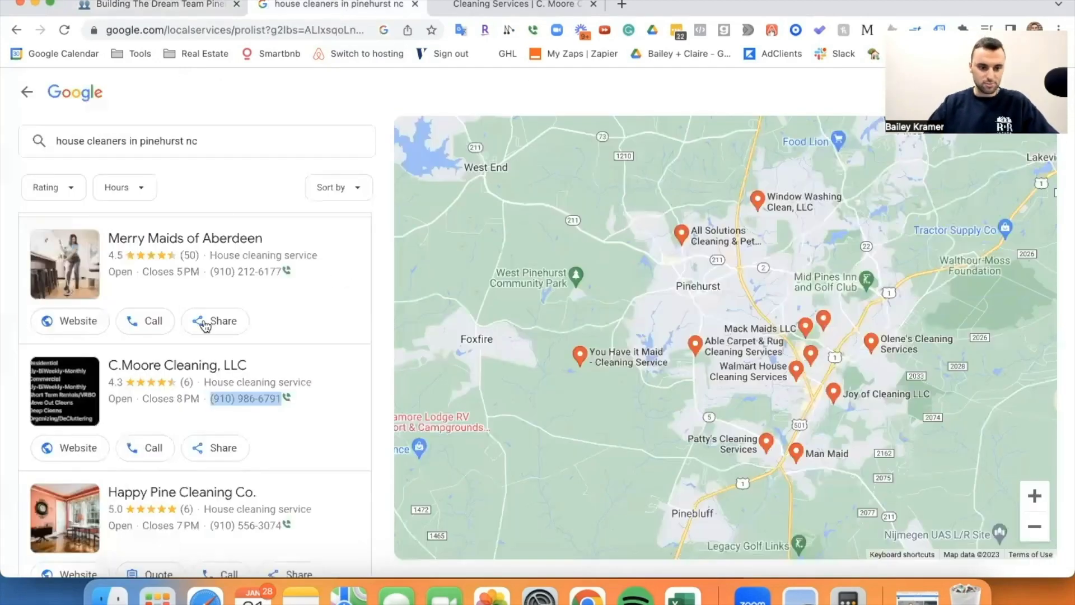
scroll(212, 373, "down", 3)
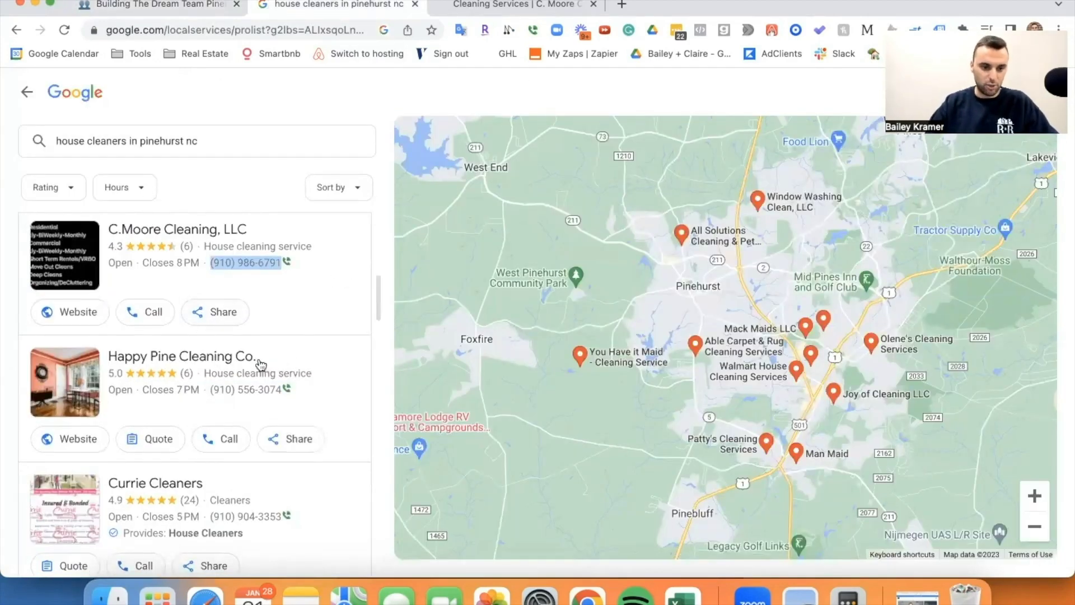
right_click(83, 438)
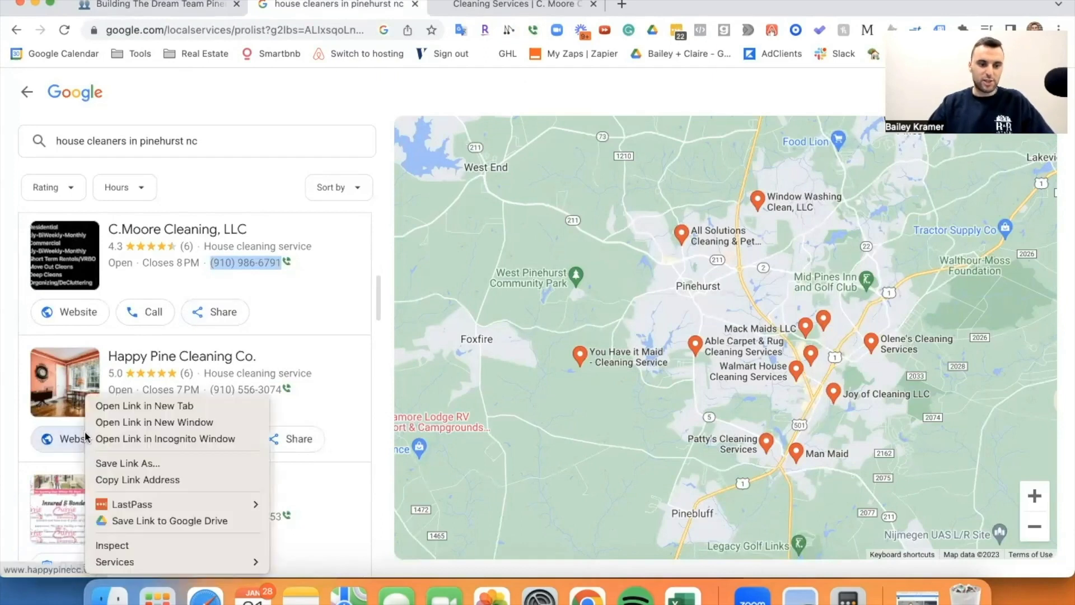
left_click(112, 406)
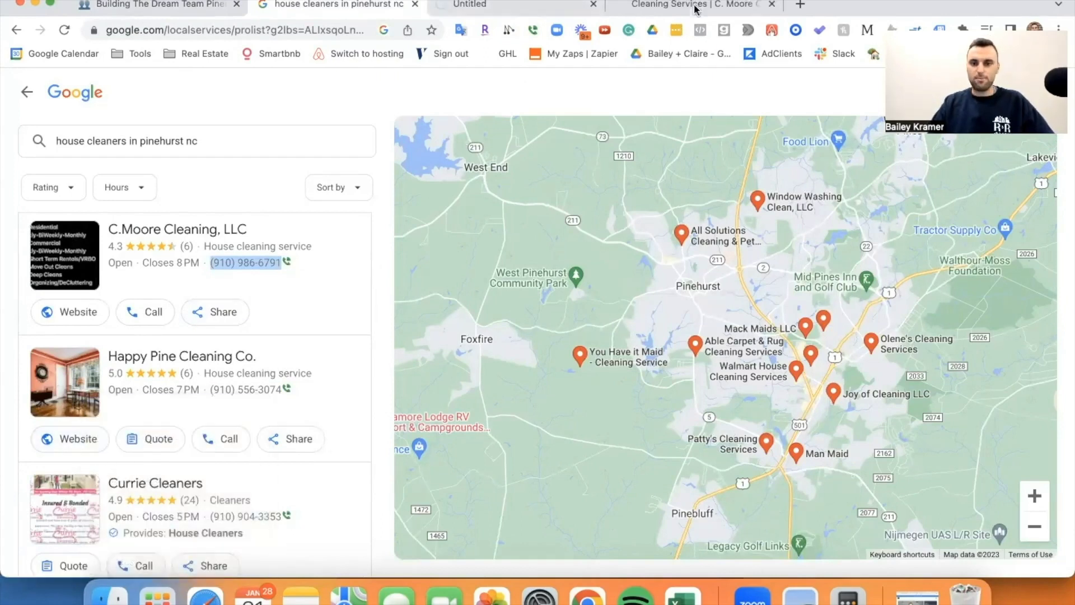
left_click(767, 4)
left_click(771, 4)
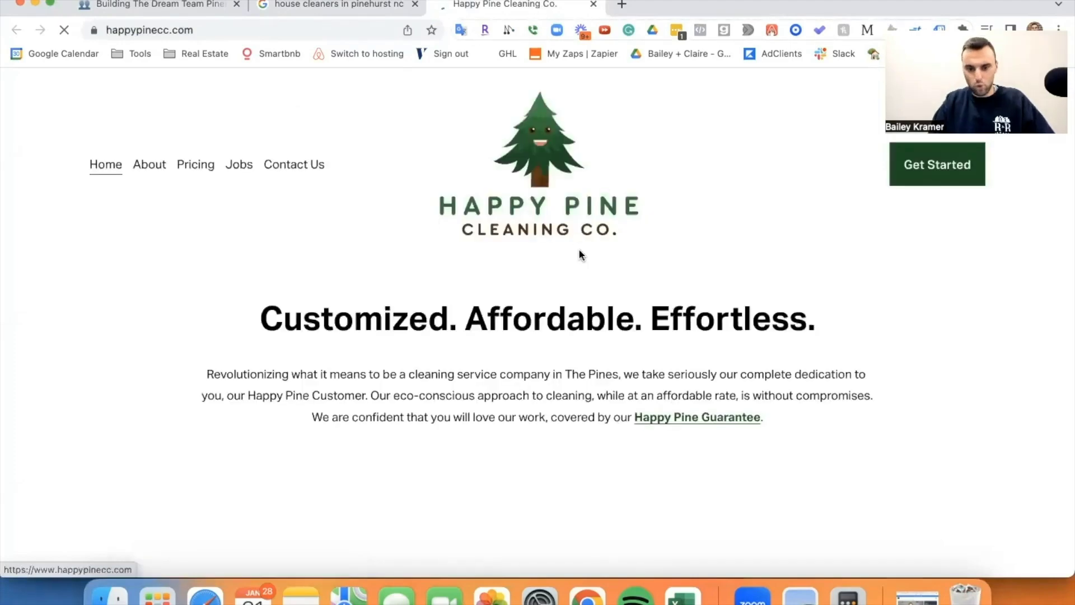
left_click(304, 29)
key("super+c")
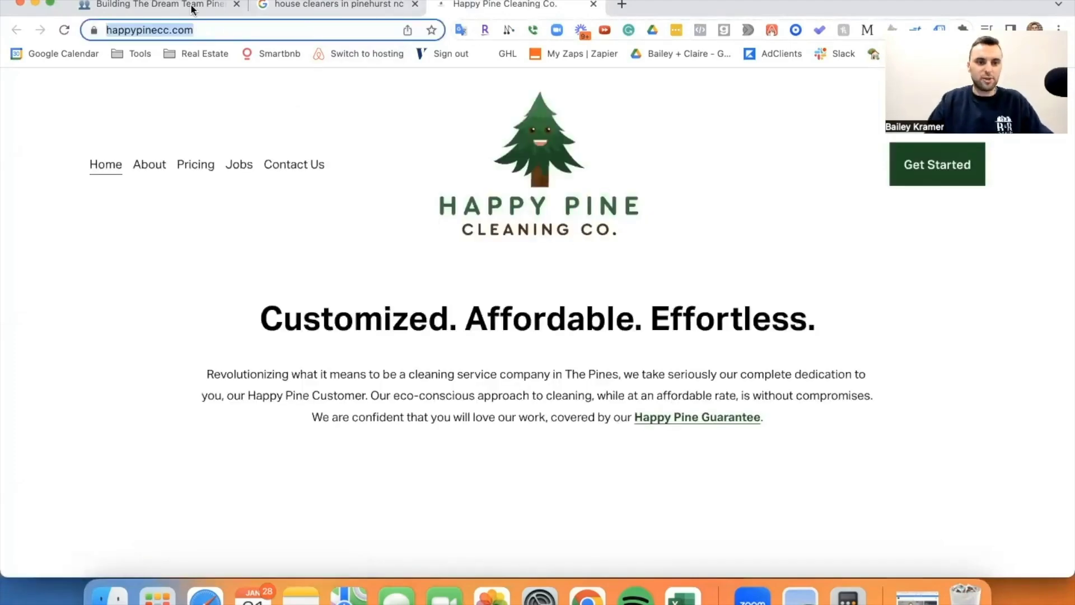
left_click(190, 6)
left_click(519, 341)
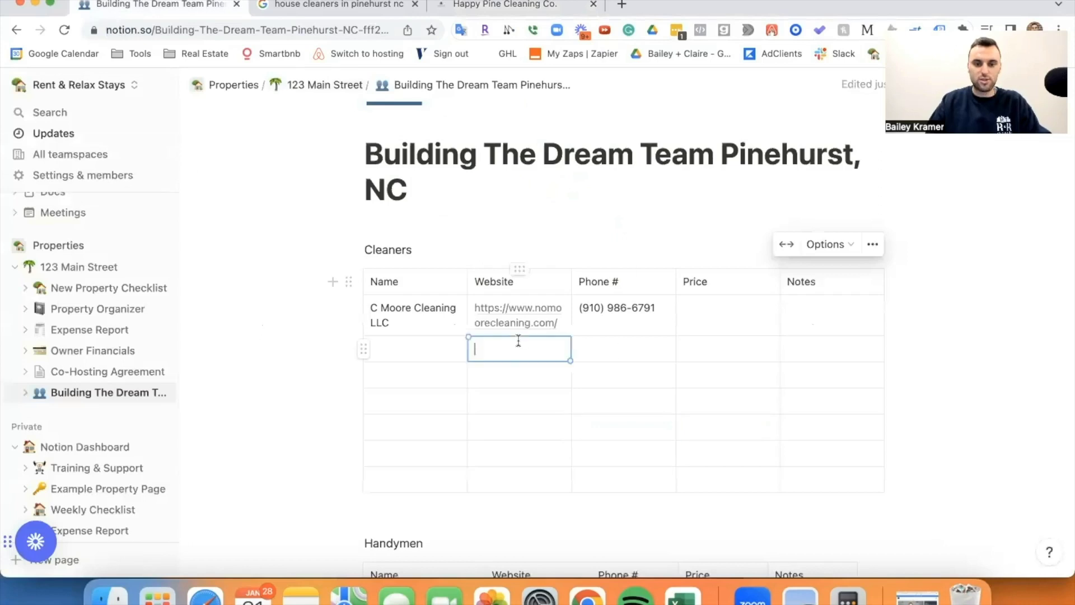
key("super+v")
left_click(392, 350)
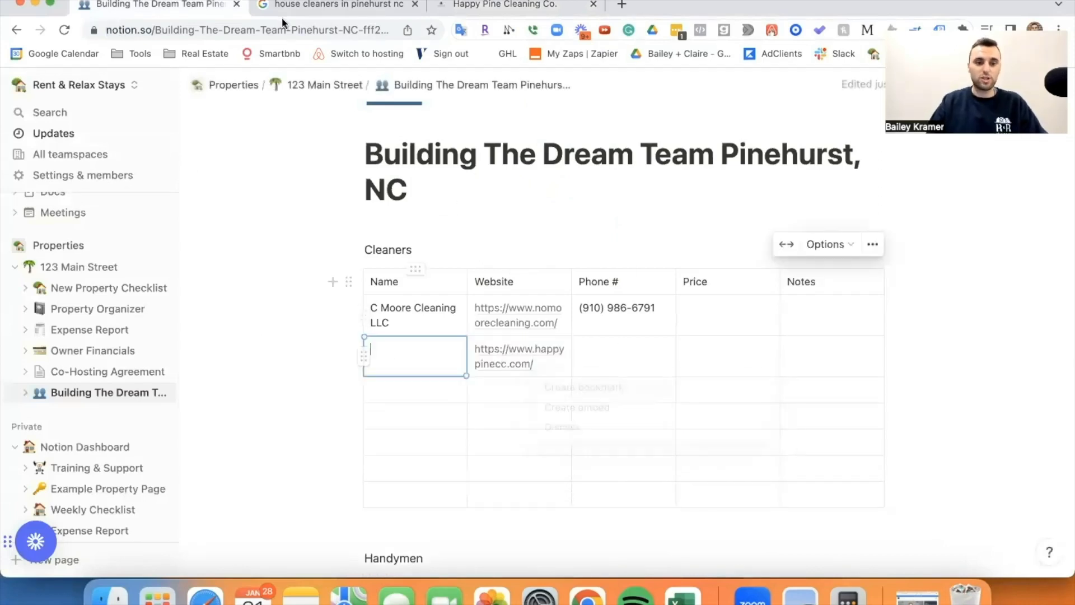
key("ctrl+Tab")
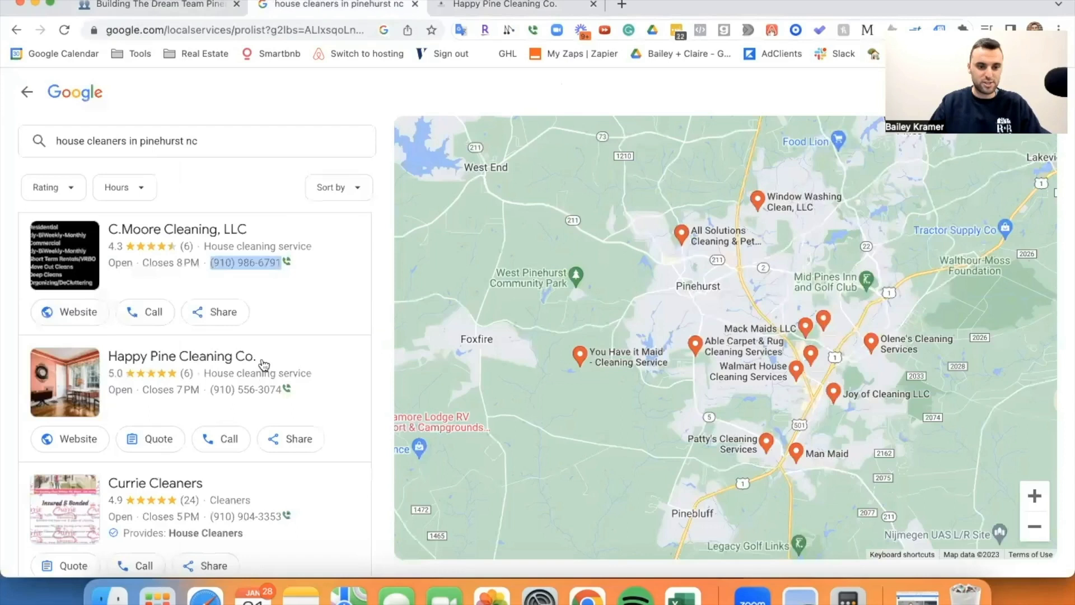
left_click_drag(257, 358, 111, 361)
key("ctrl+c")
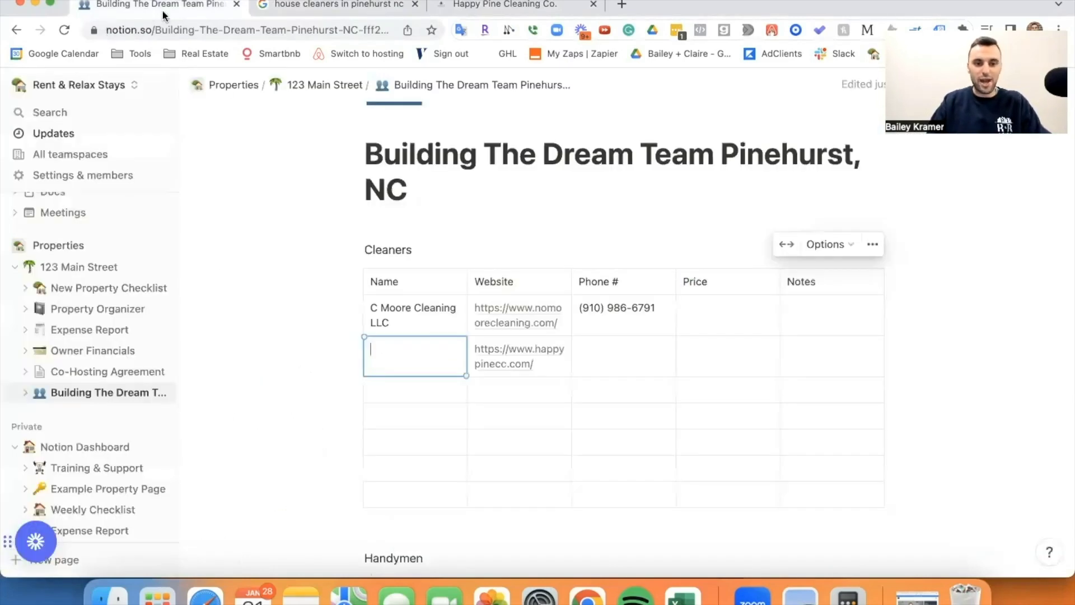
left_click(149, 5)
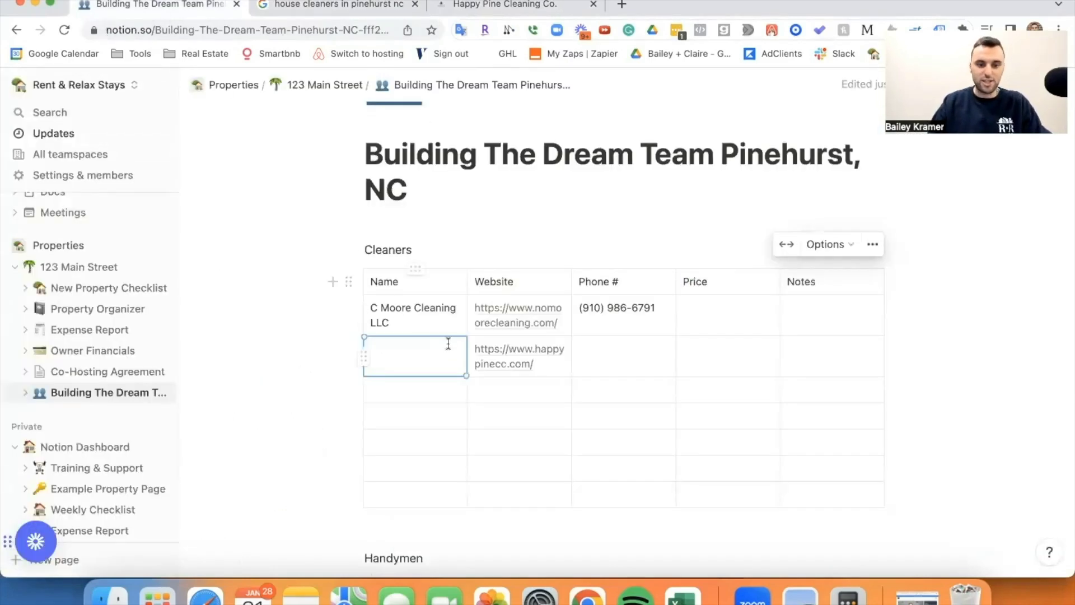
key("ctrl+v")
left_click(348, 5)
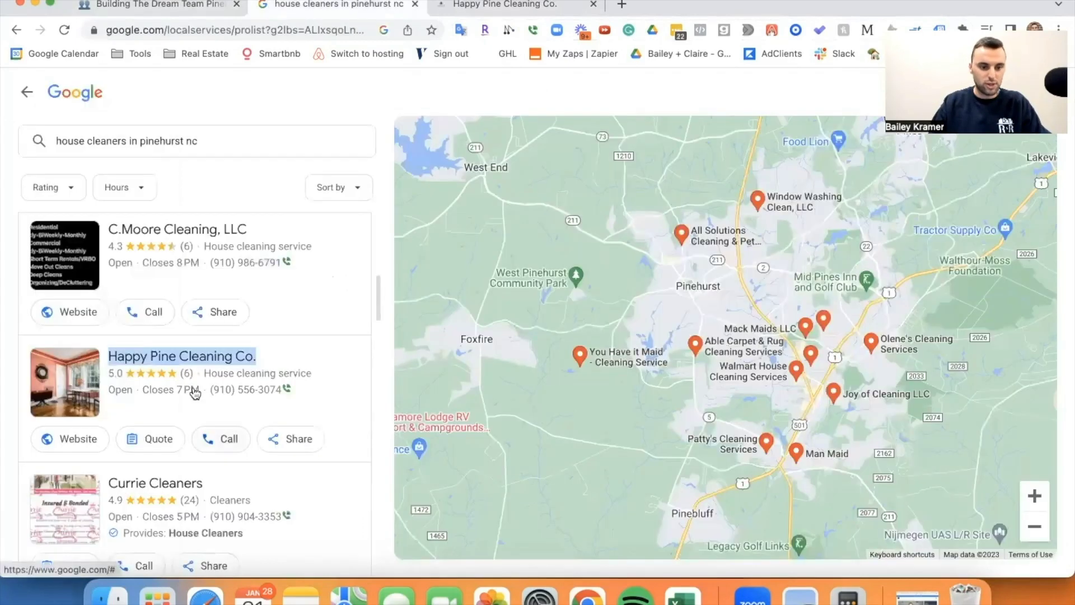
left_click_drag(210, 390, 270, 397)
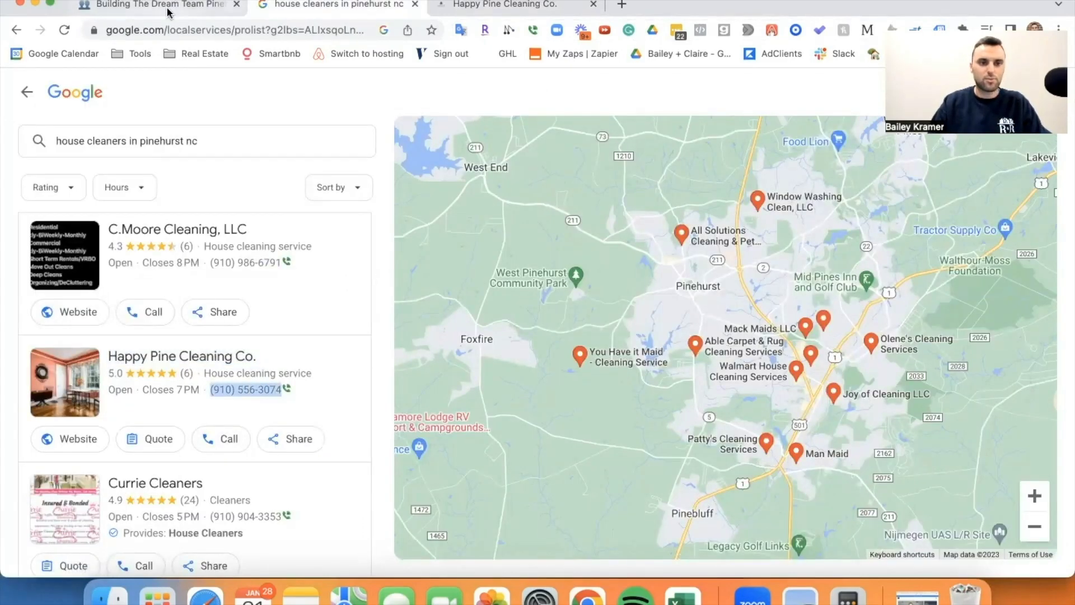
left_click(149, 6)
left_click(609, 361)
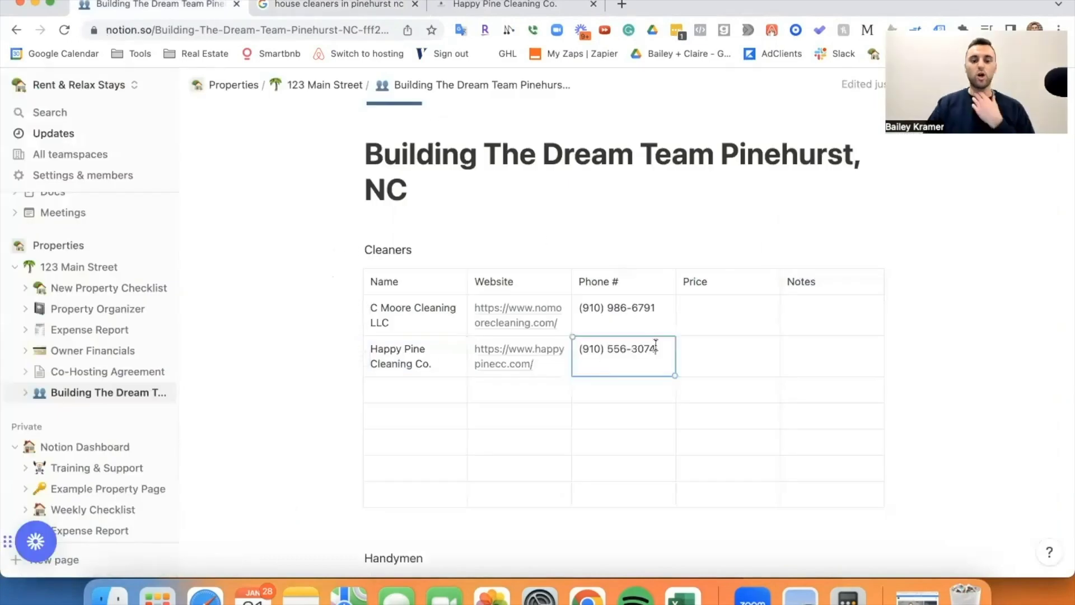
left_click_drag(370, 282, 828, 492)
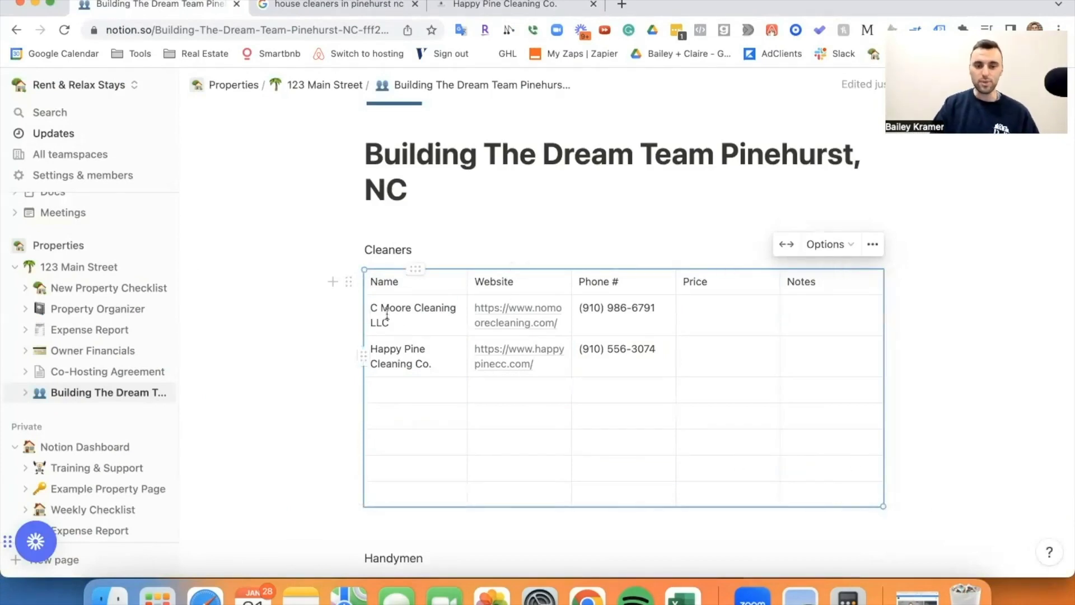
Add two blank rows beneath the Happy Pine entry in the Cleaners table.
left_click(930, 460)
scroll(693, 454, "down", 1)
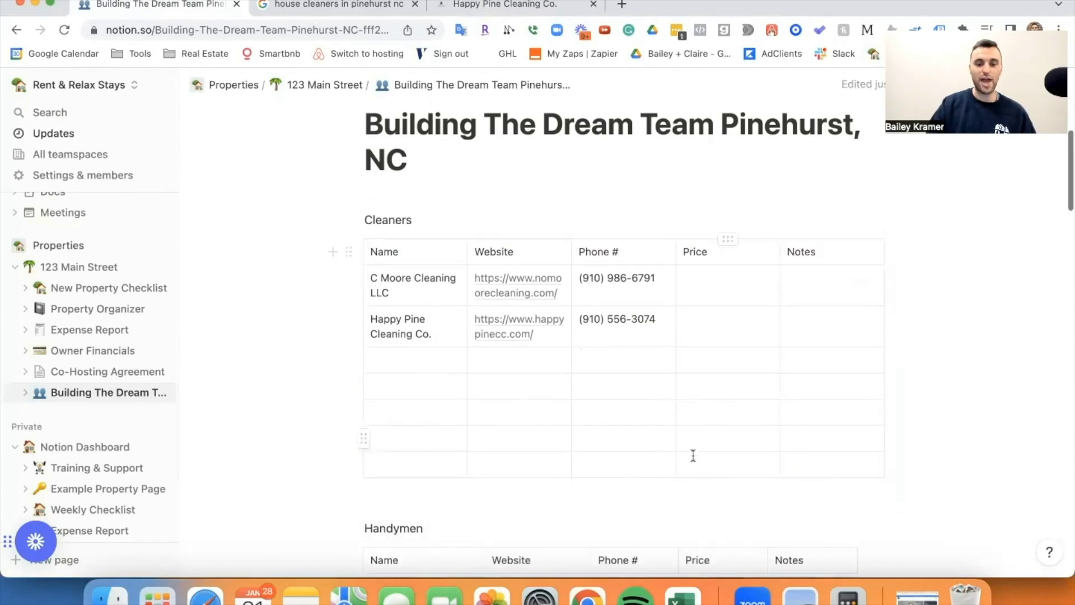
left_click(582, 466)
left_click(623, 485)
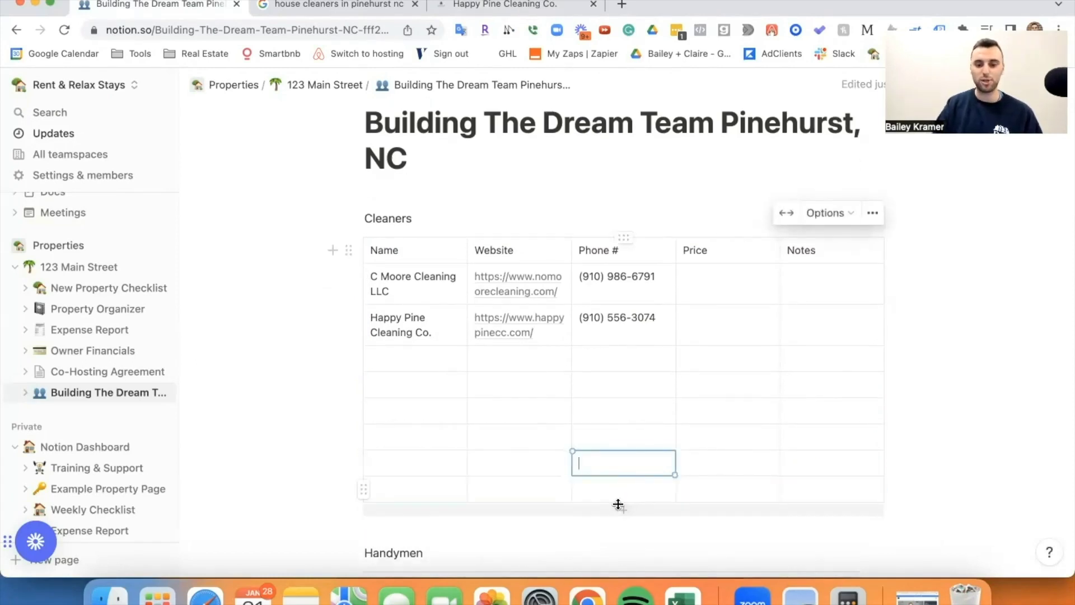
left_click(618, 504)
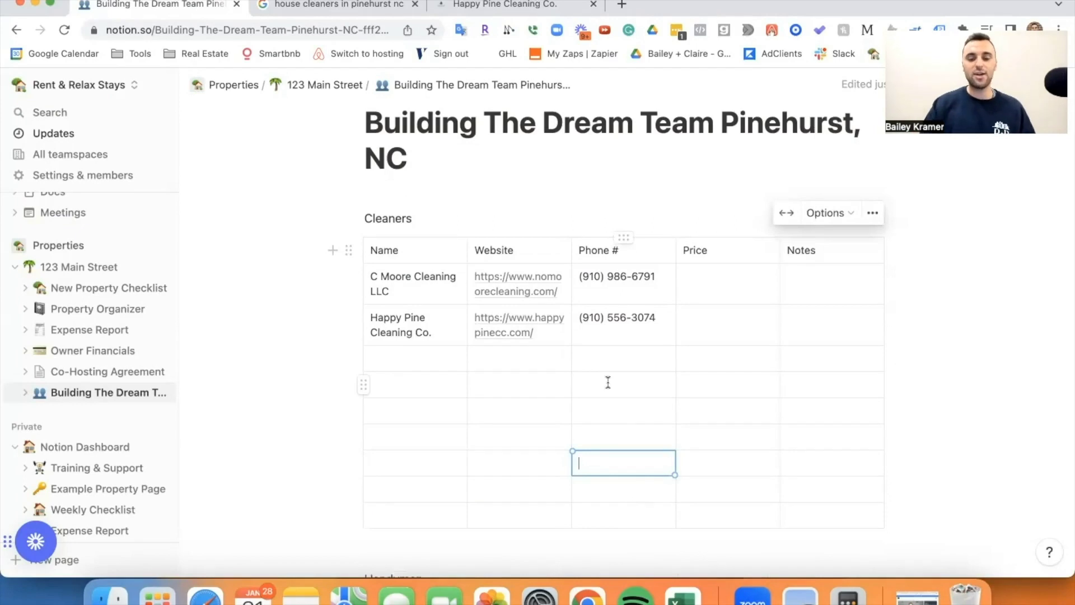
scroll(608, 382, "down", 5)
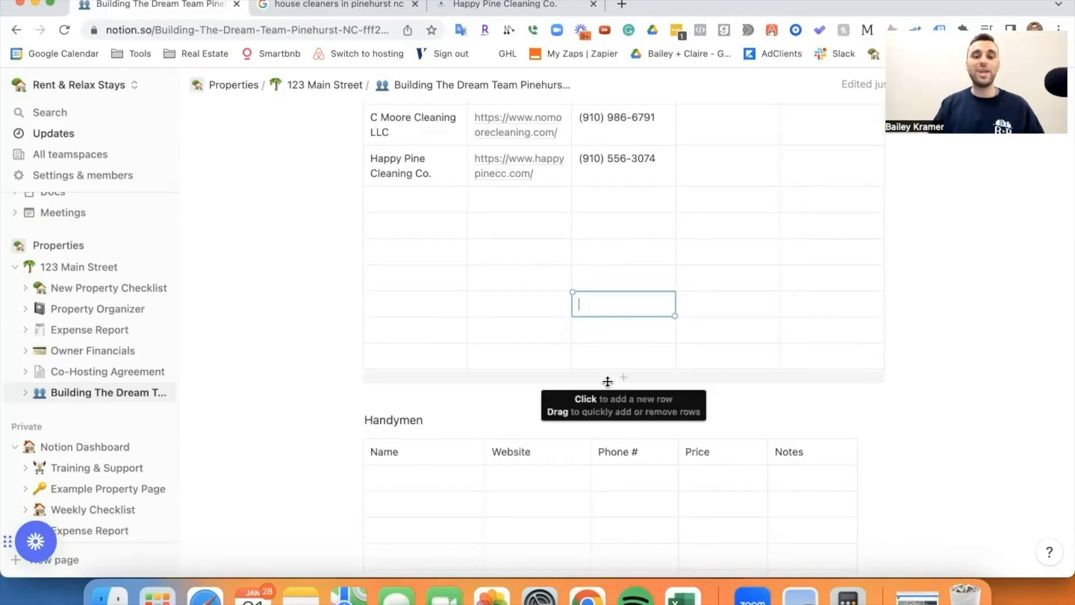
key("Return")
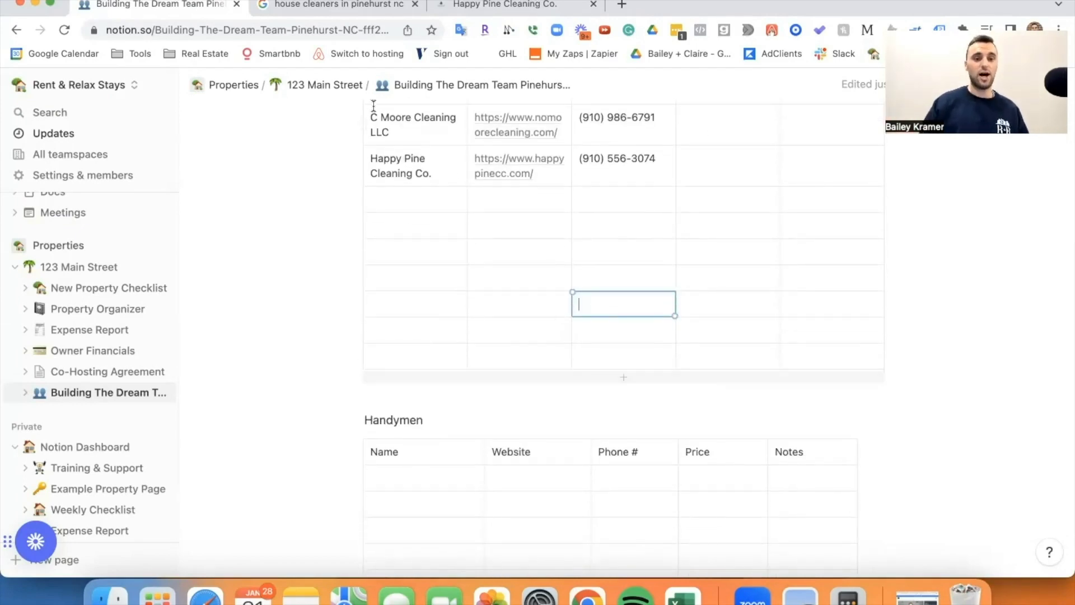
left_click(322, 6)
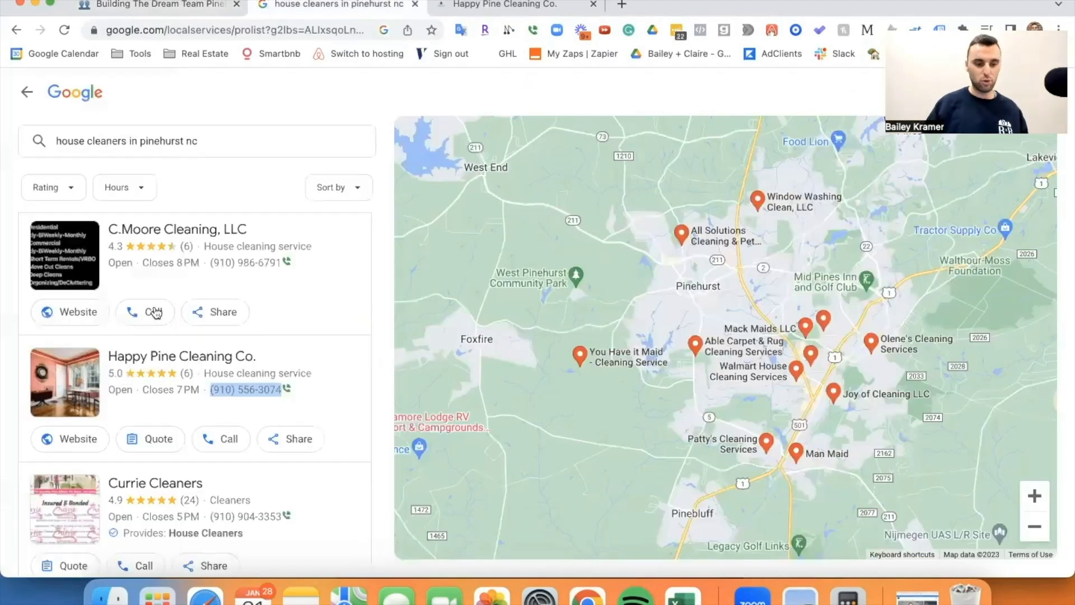
scroll(155, 312, "down", 2)
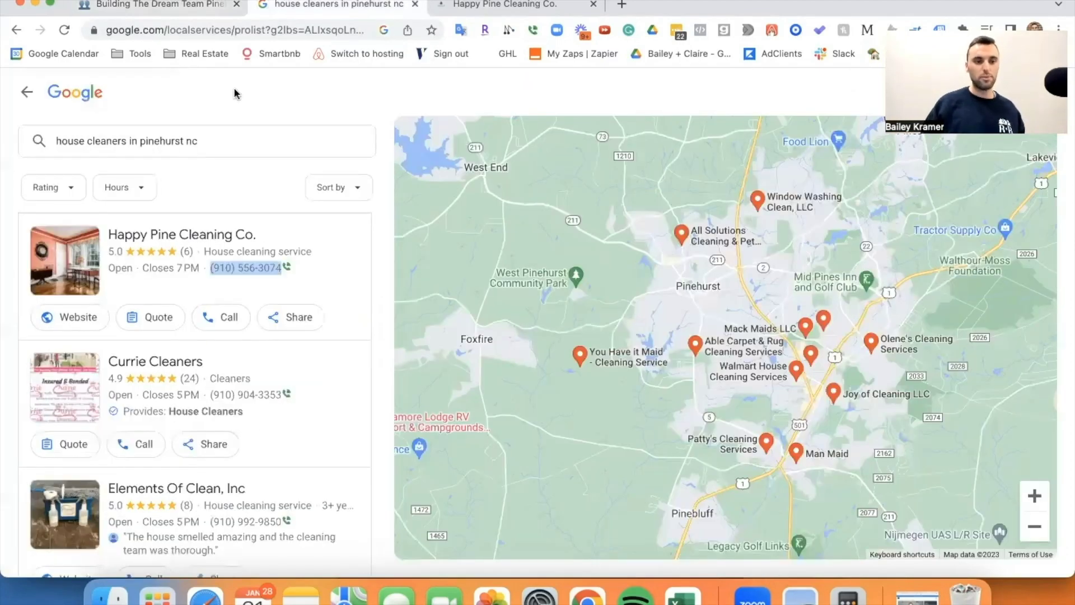
left_click(191, 5)
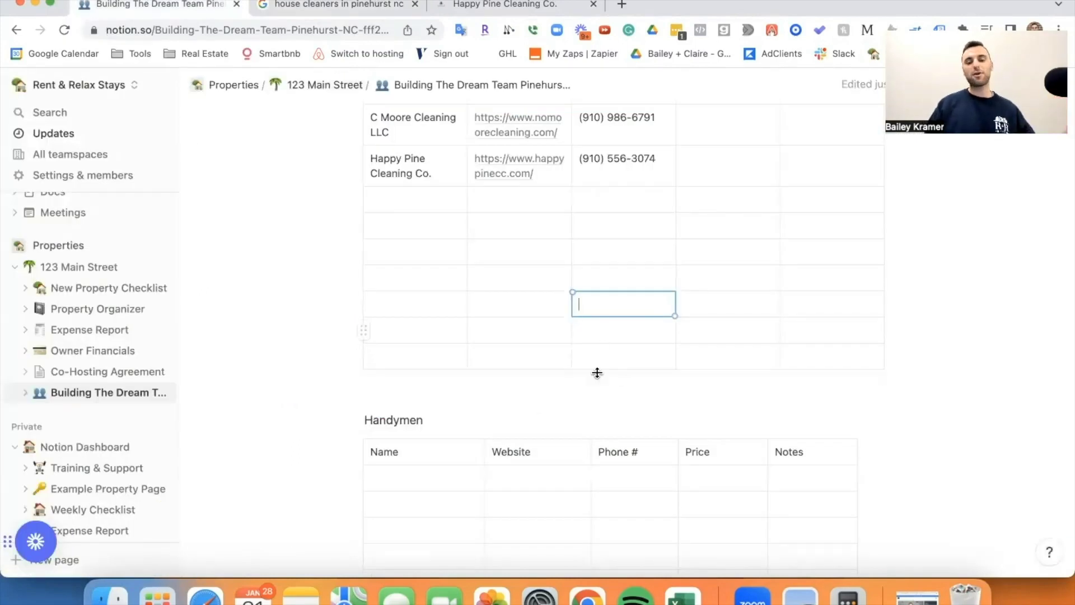